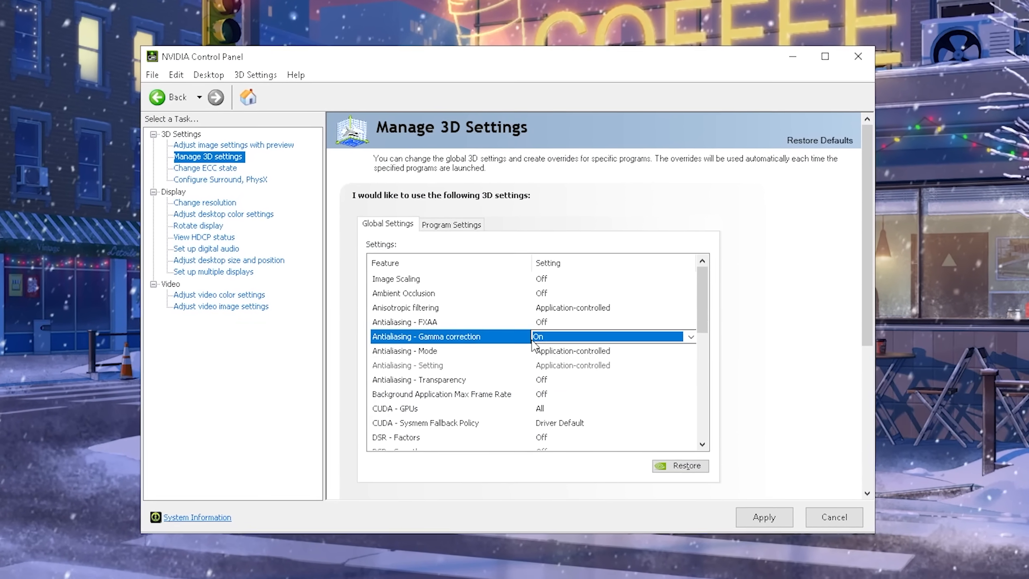
Find Fortnite in NoPing and connect it through the Paris 02 server (16 ms)
click(563, 336)
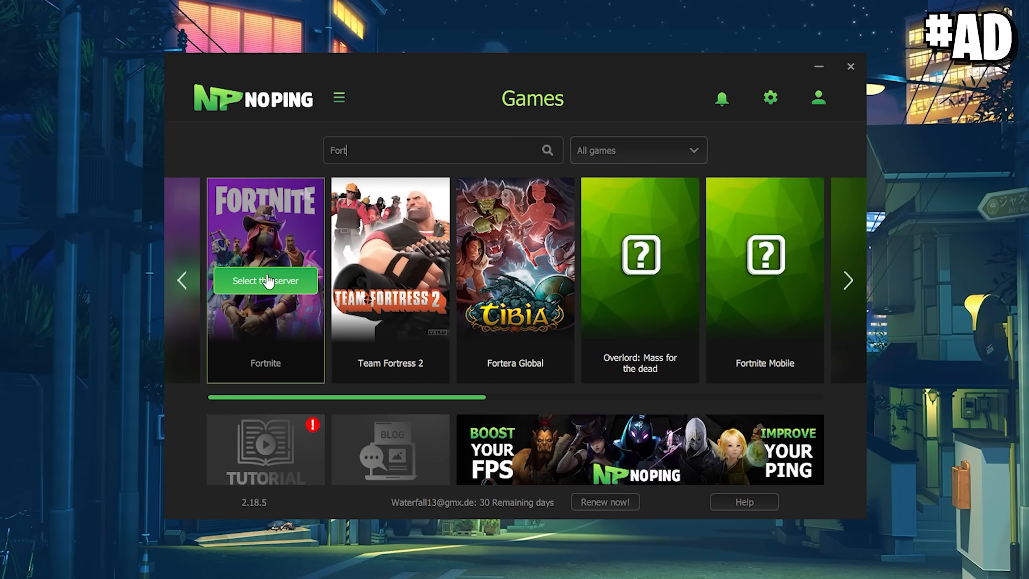
click(265, 278)
drag(660, 228, 777, 341)
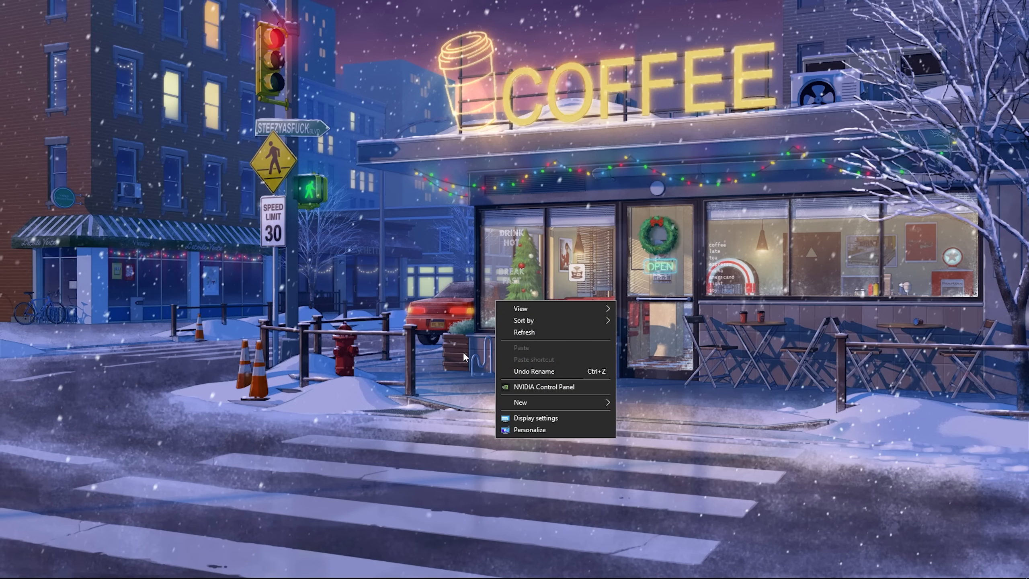
Launch NVIDIA Control Panel from the desktop, toggle the image-settings radios and land on Manage 3D Settings' global list
click(524, 388)
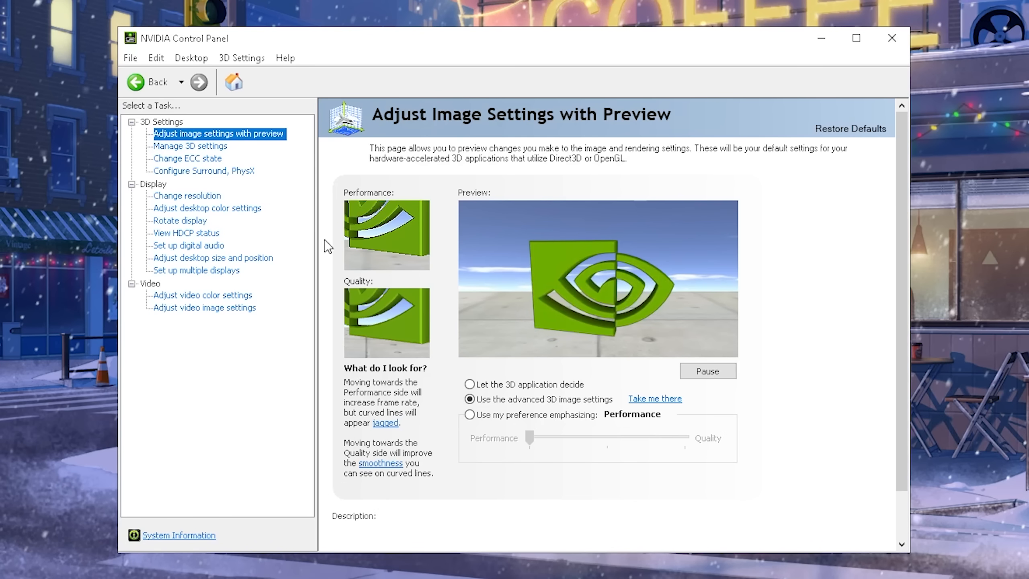
mouse_move(530, 414)
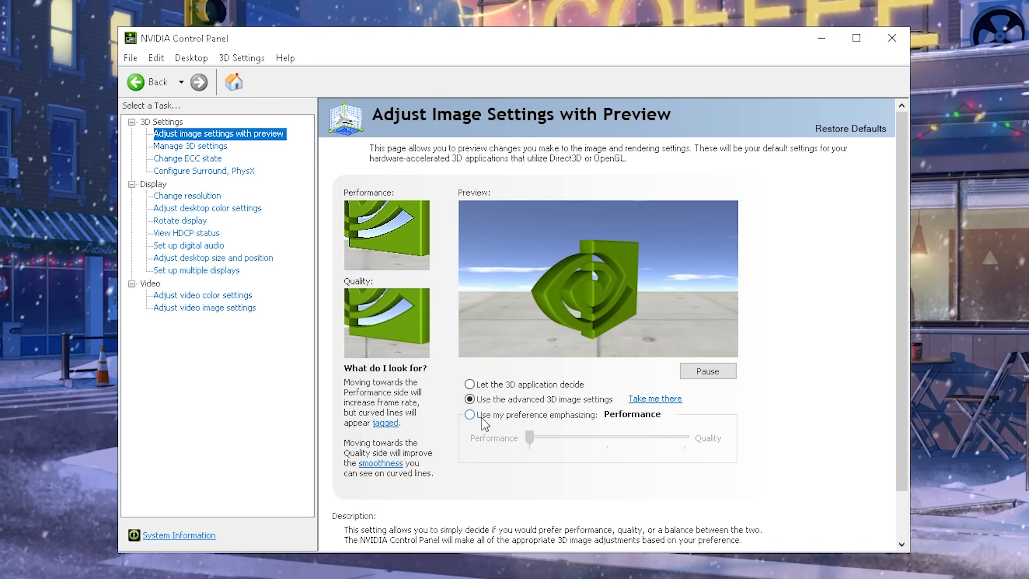
click(482, 419)
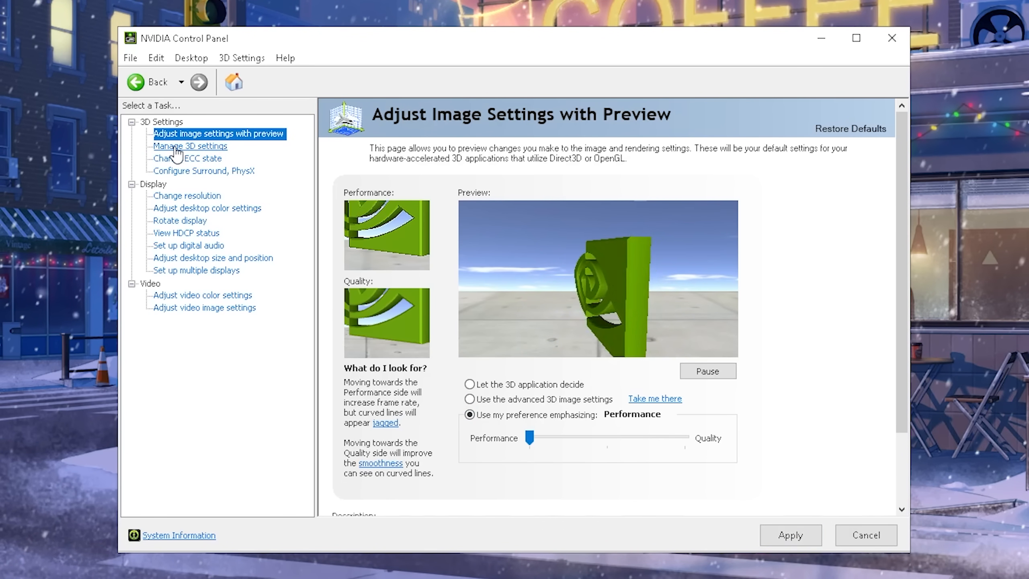
click(189, 145)
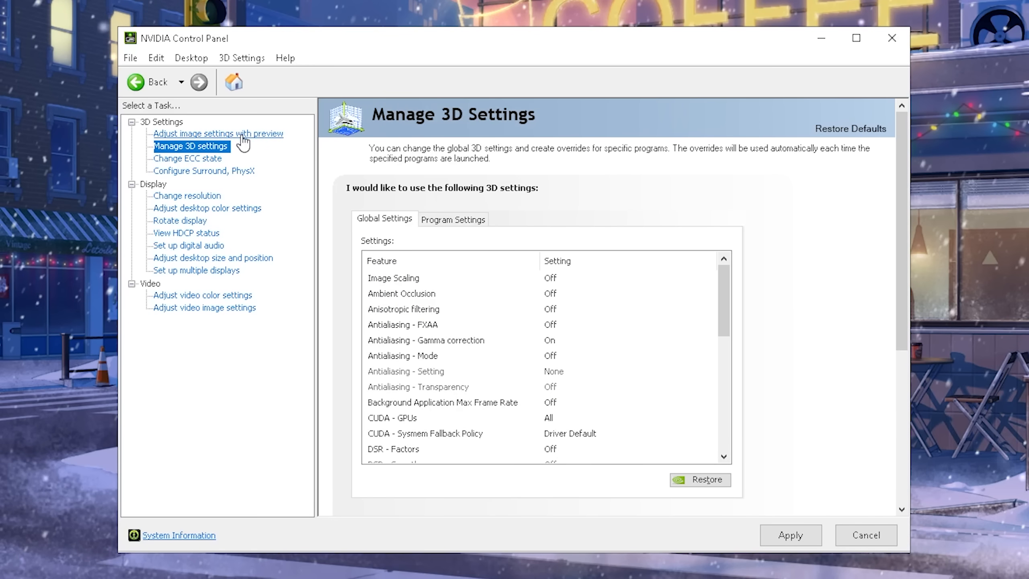
click(218, 134)
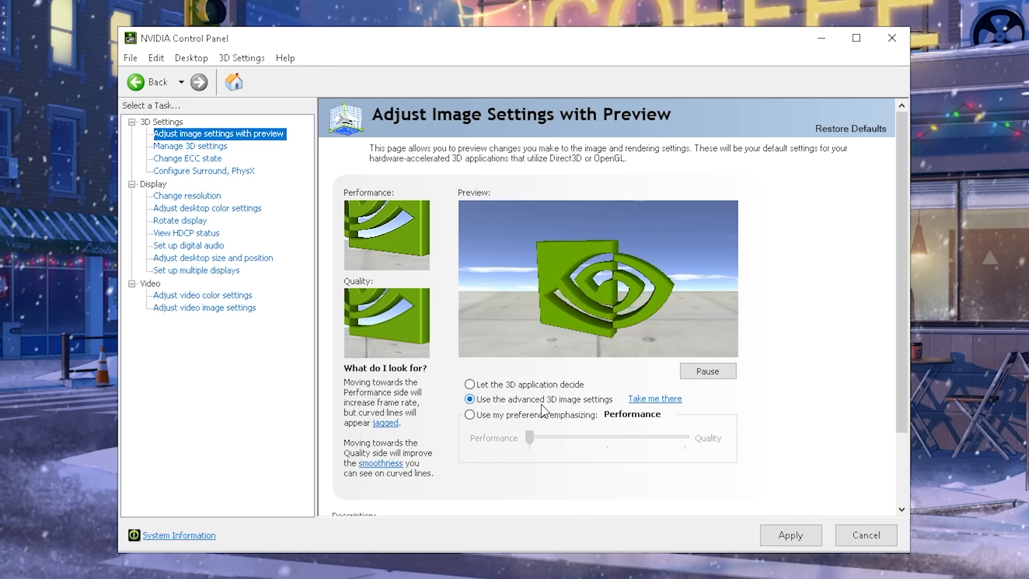
click(655, 399)
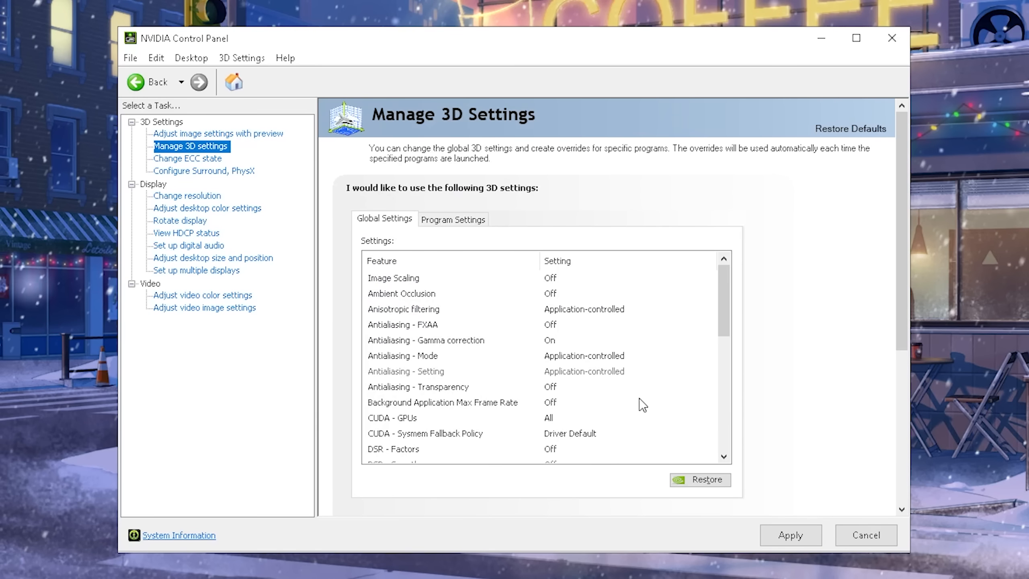
mouse_move(726, 301)
mouse_down()
mouse_move(722, 420)
mouse_move(721, 284)
mouse_up()
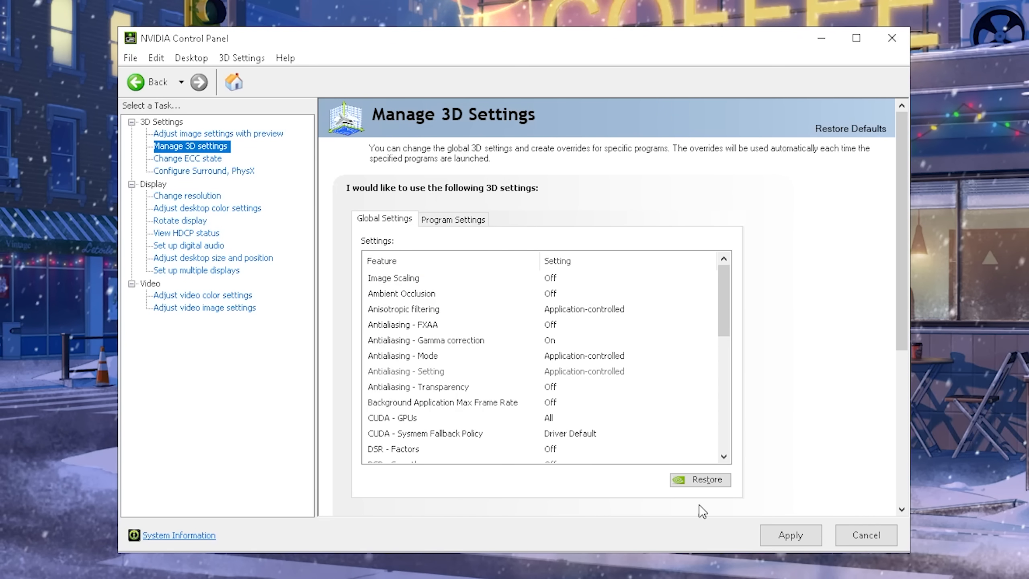
click(419, 279)
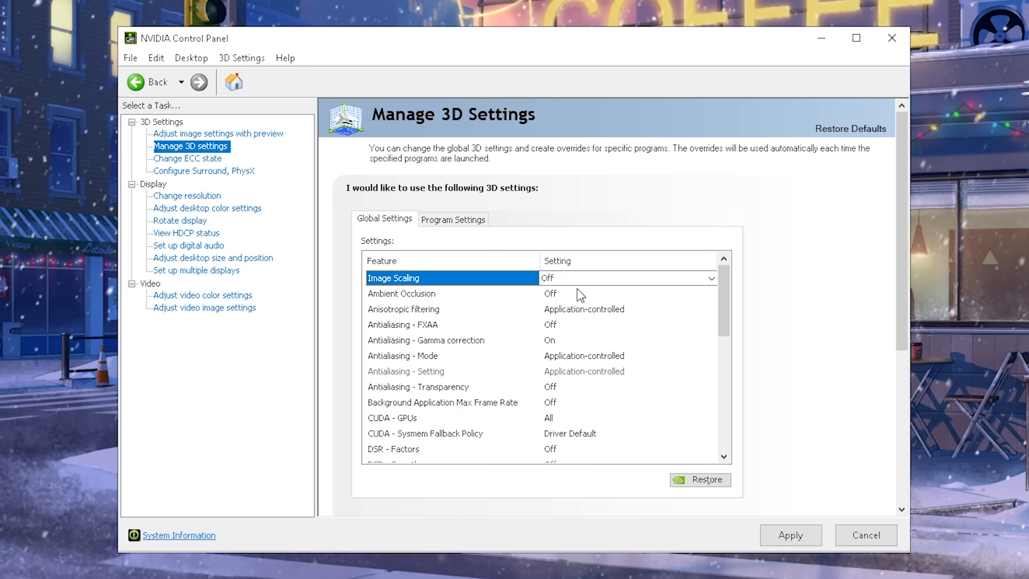
click(567, 278)
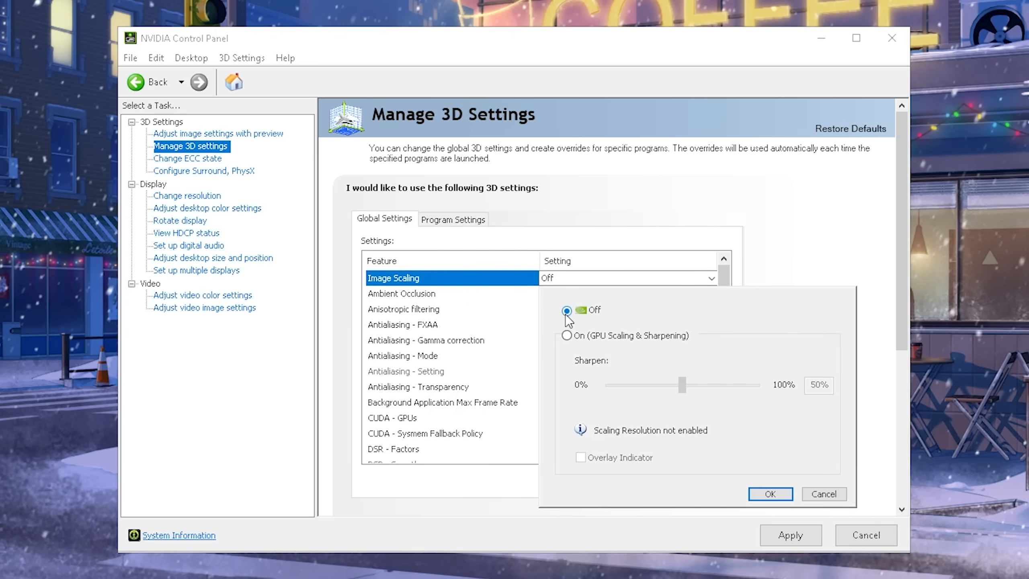
click(567, 336)
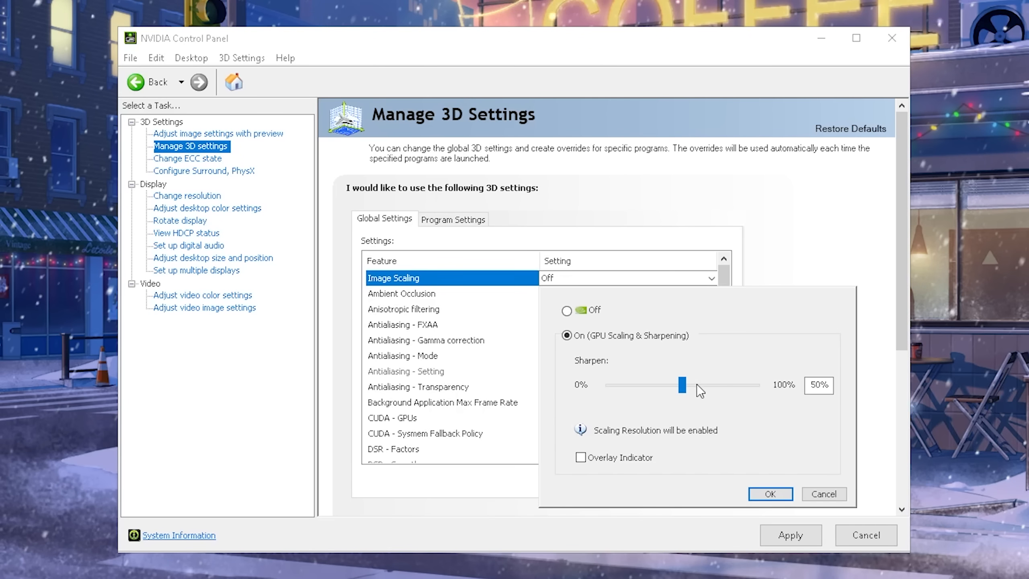
click(567, 311)
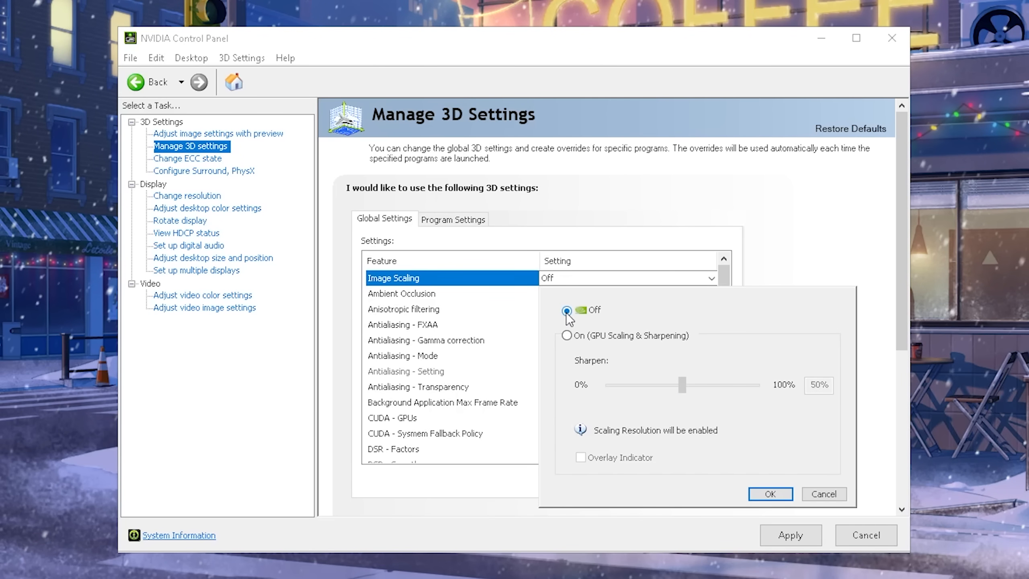
click(769, 493)
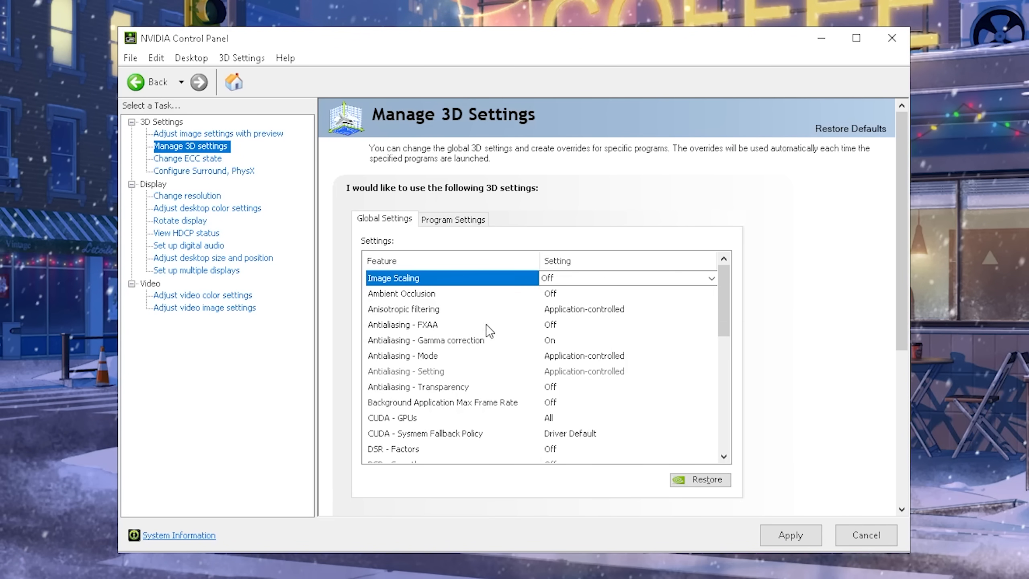
click(439, 296)
click(557, 296)
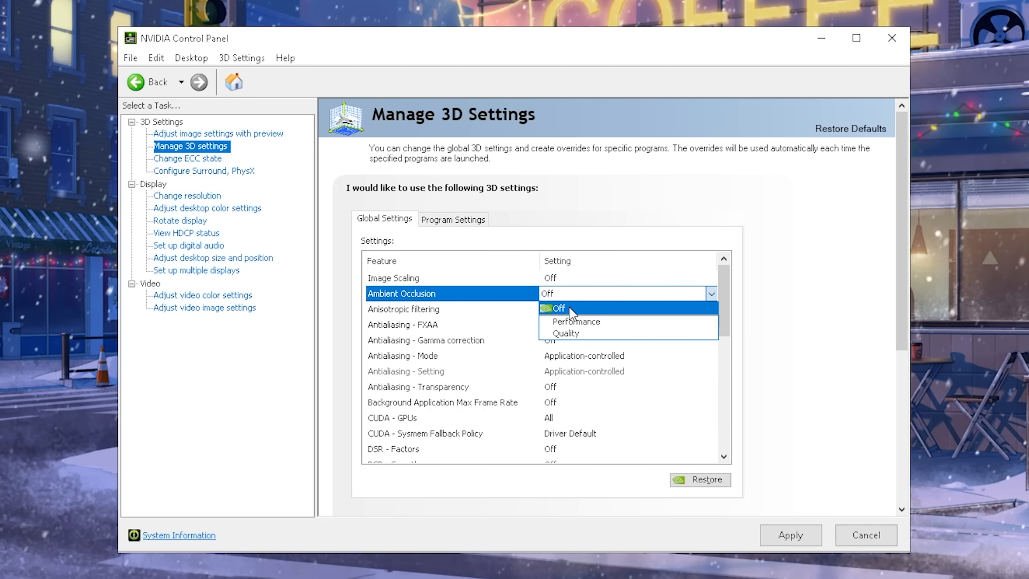
click(570, 312)
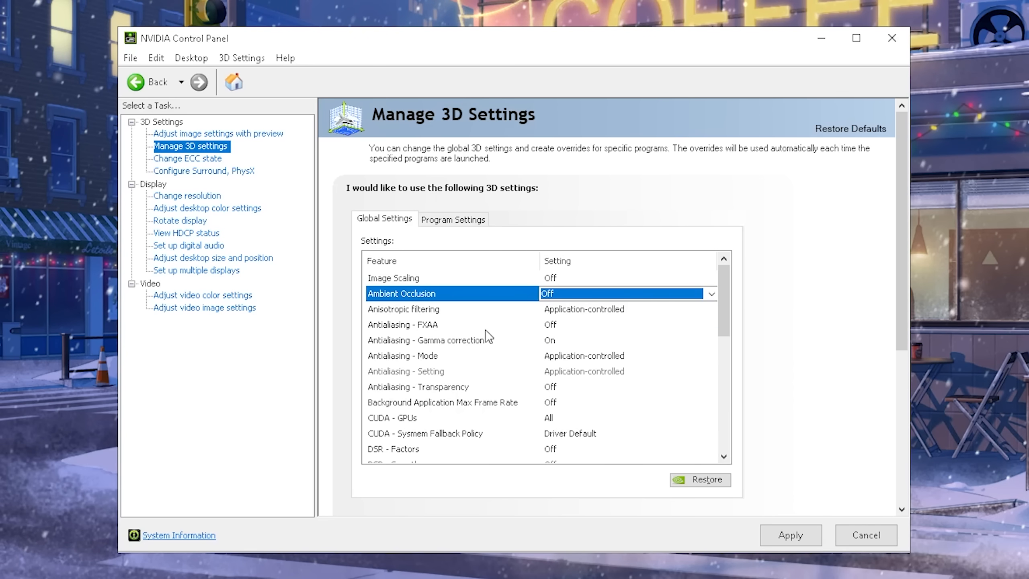
click(378, 310)
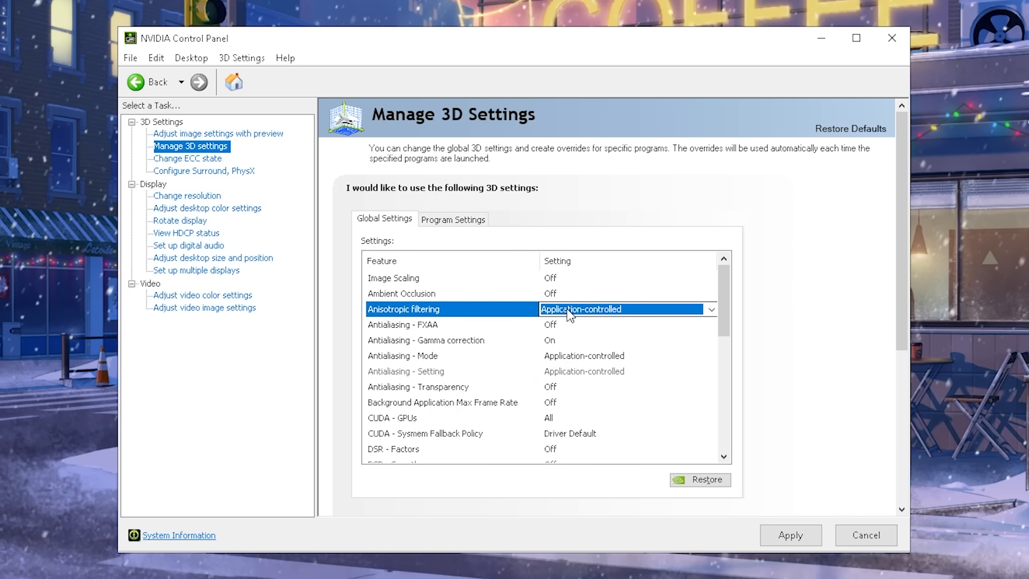
click(567, 311)
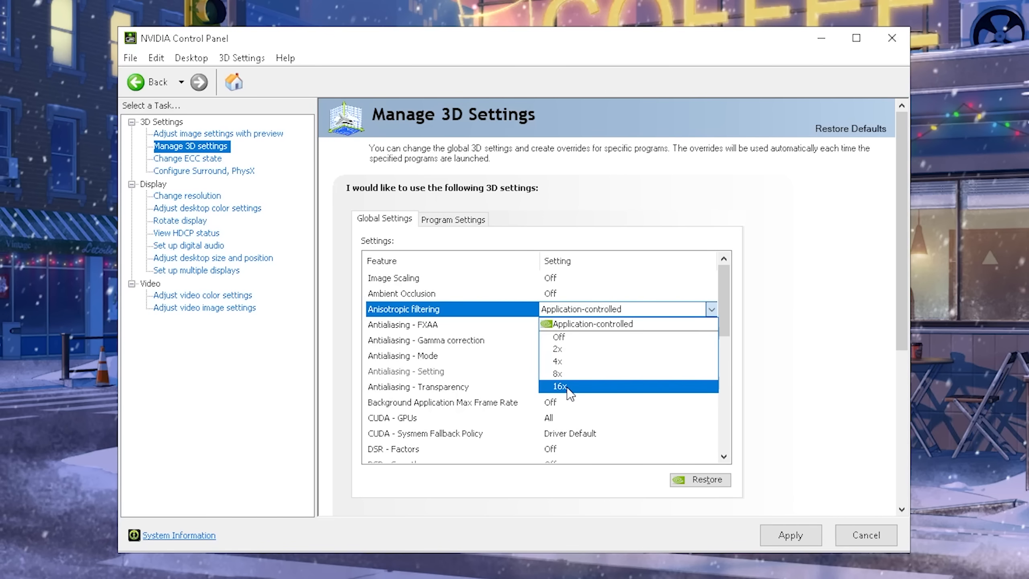
click(399, 316)
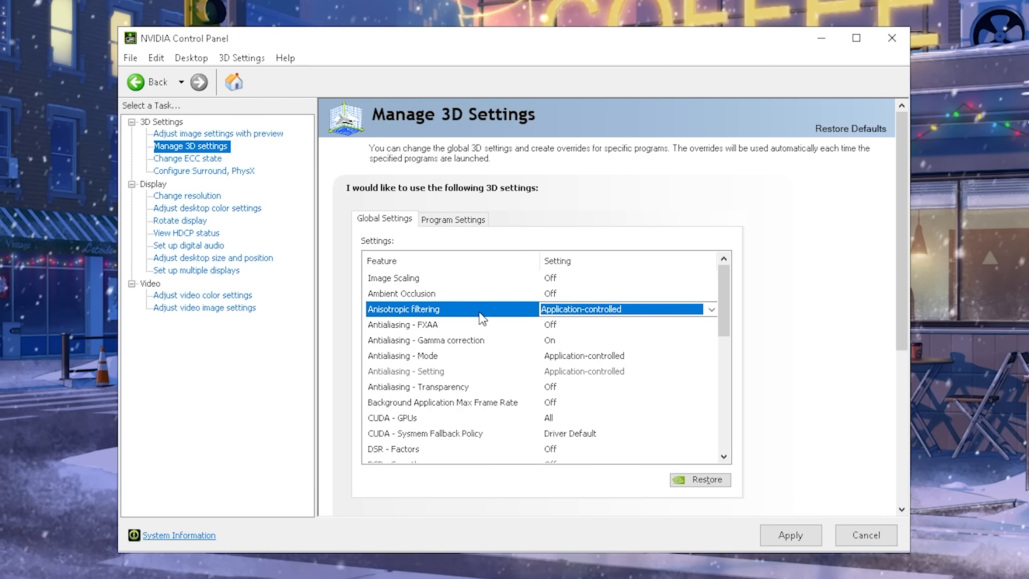
click(585, 309)
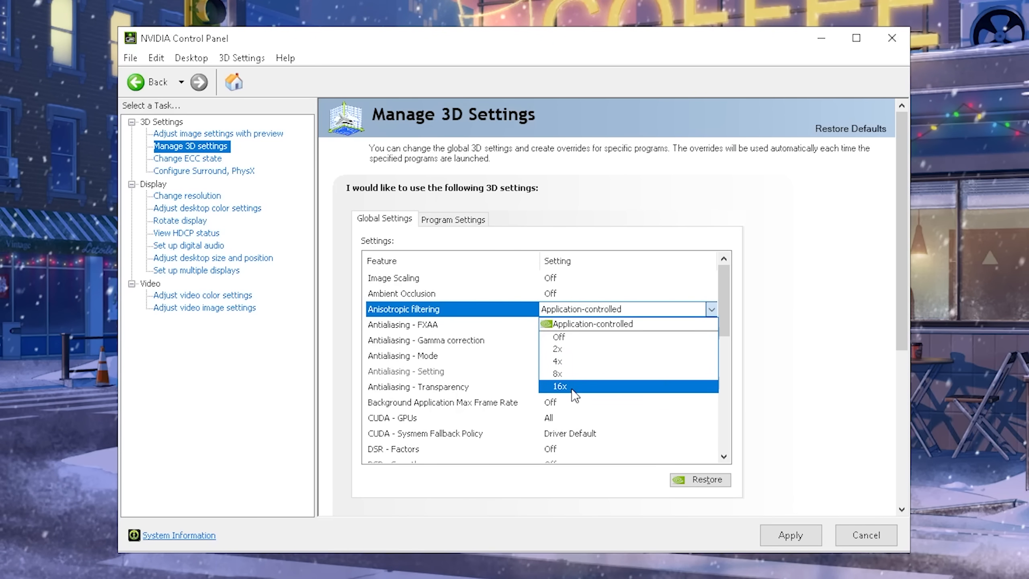
click(564, 325)
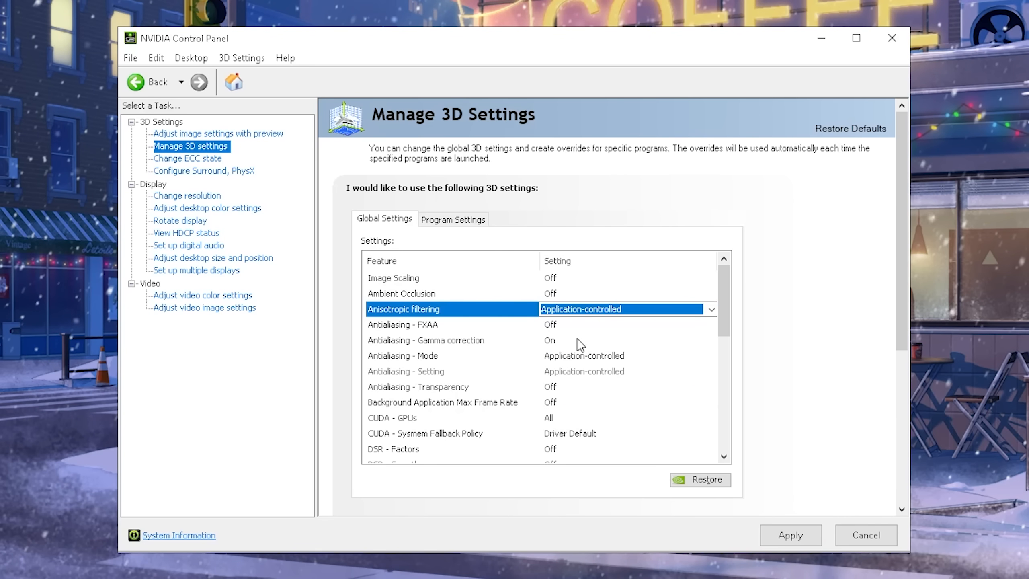
click(427, 325)
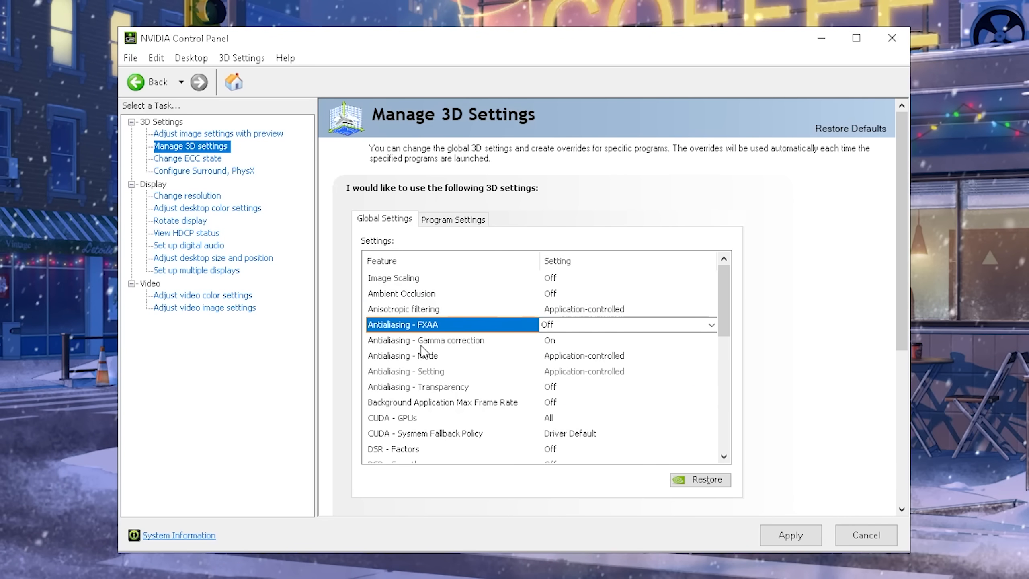
Keep Antialiasing Gamma correction On, Mode Application-controlled and Transparency Off after reviewing their choices
click(493, 342)
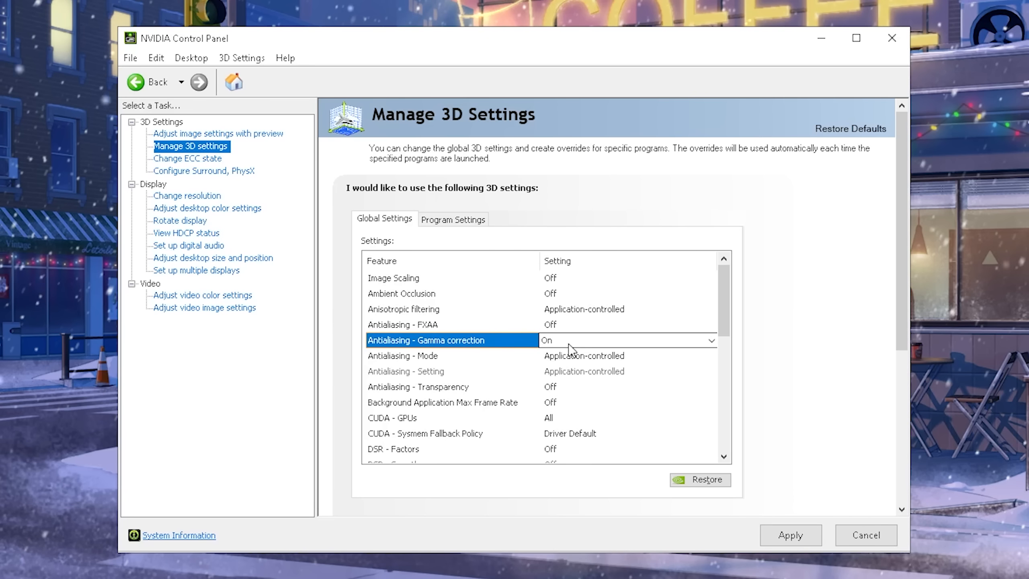
click(571, 341)
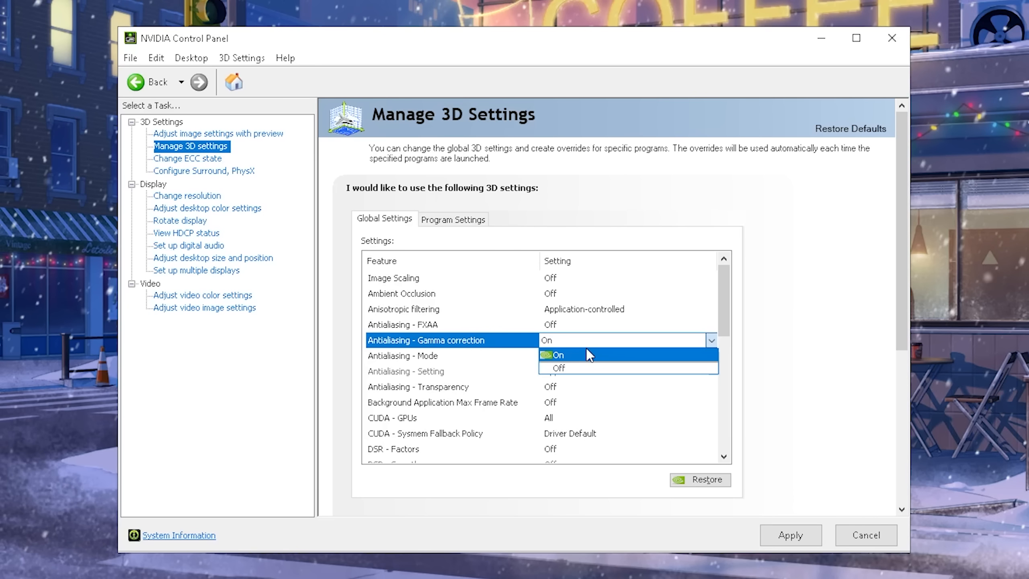
click(567, 354)
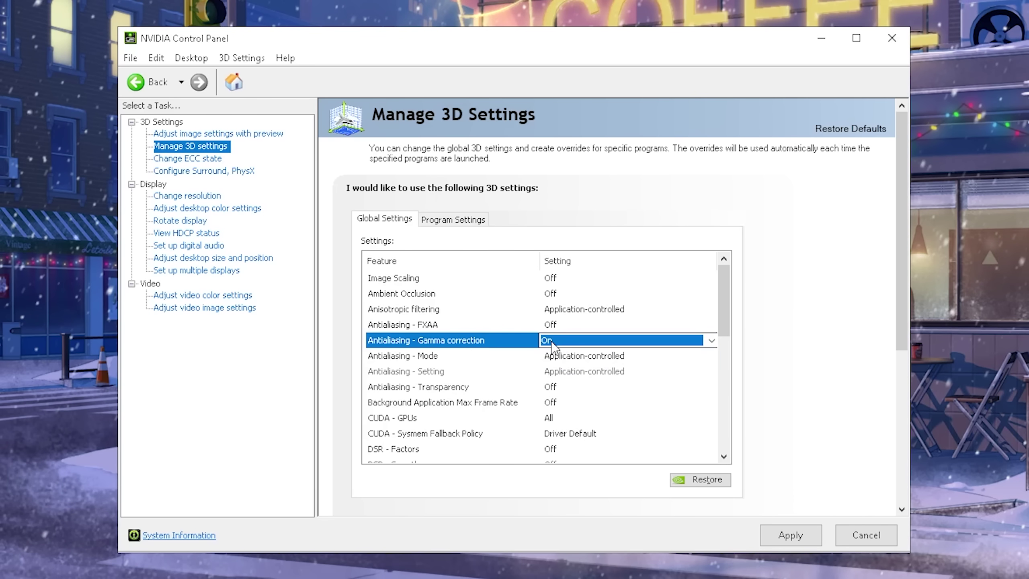
click(434, 355)
click(586, 358)
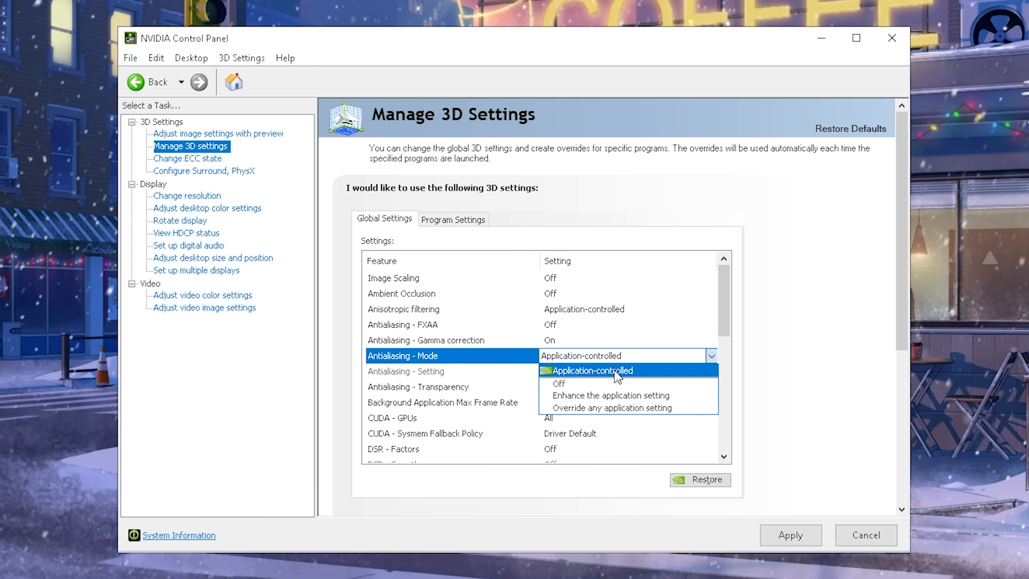
click(572, 372)
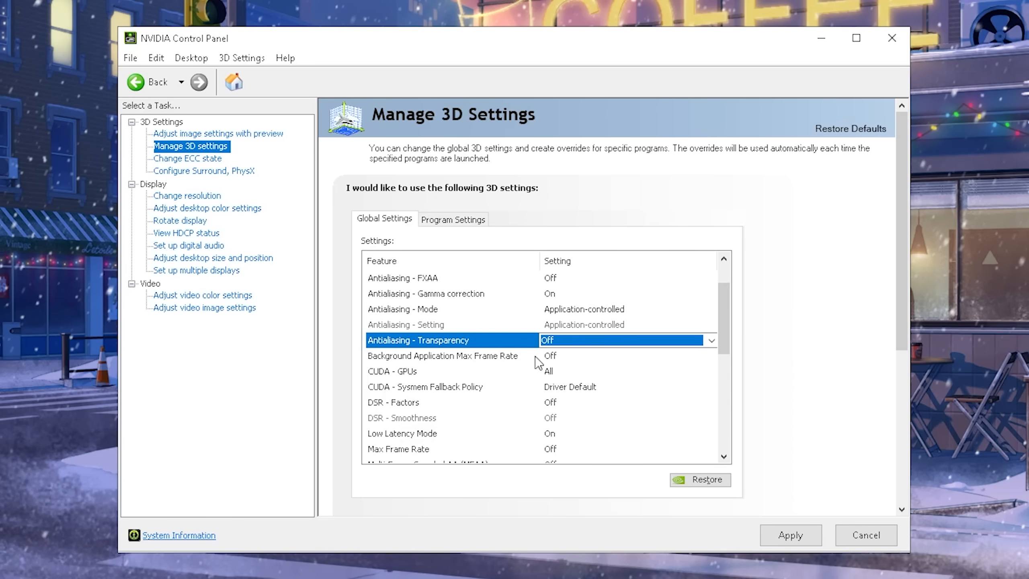
click(563, 342)
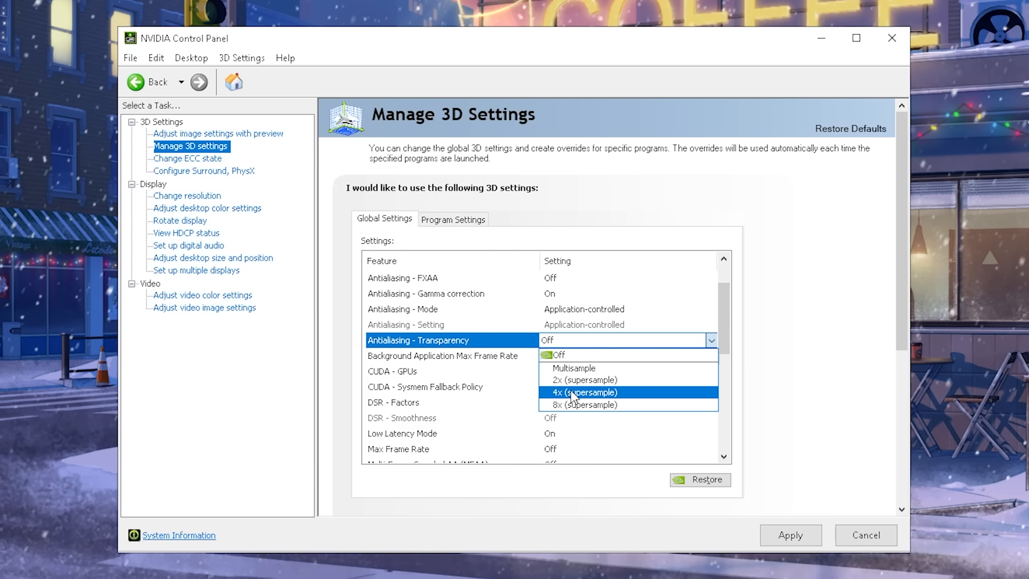
key(Escape)
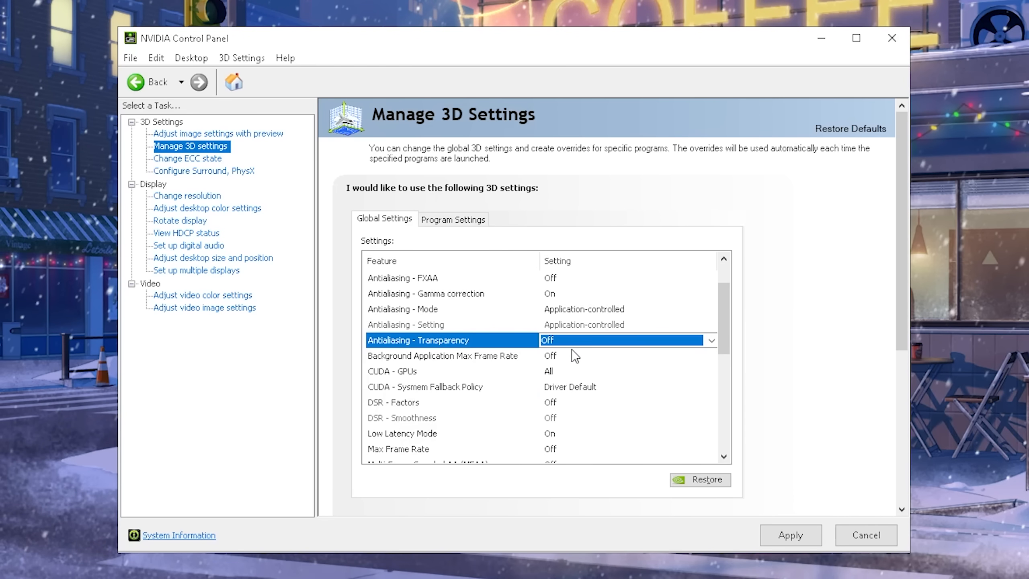
Preview Background Application Max Frame Rate On, leave it Off, and bring up the CUDA - GPUs choice
click(513, 358)
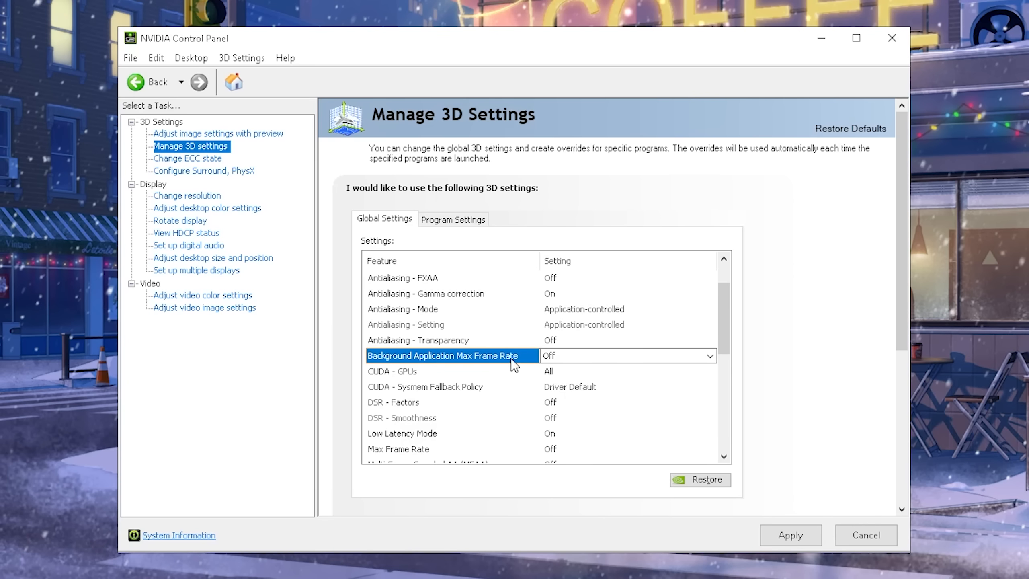
click(562, 357)
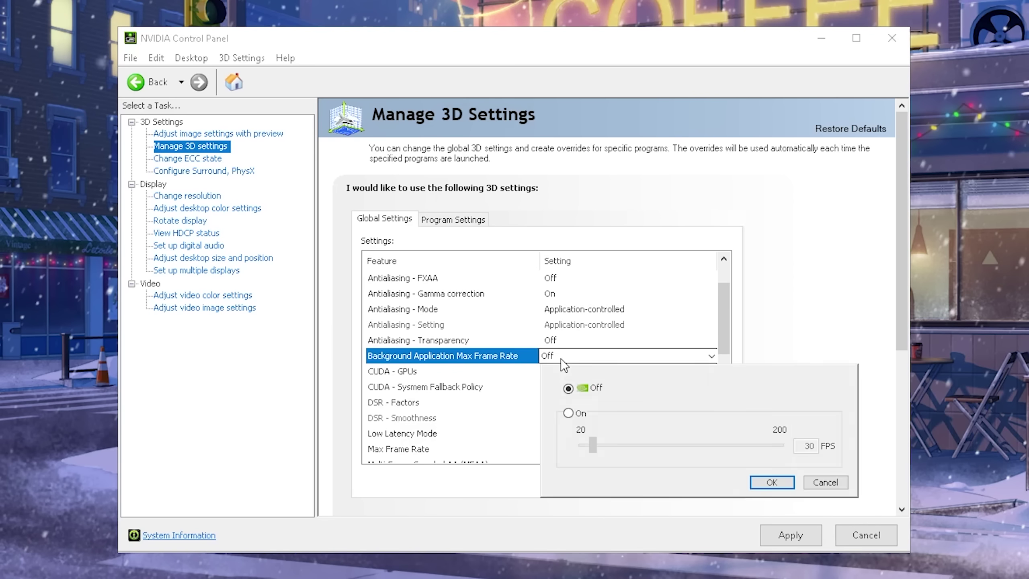
click(568, 413)
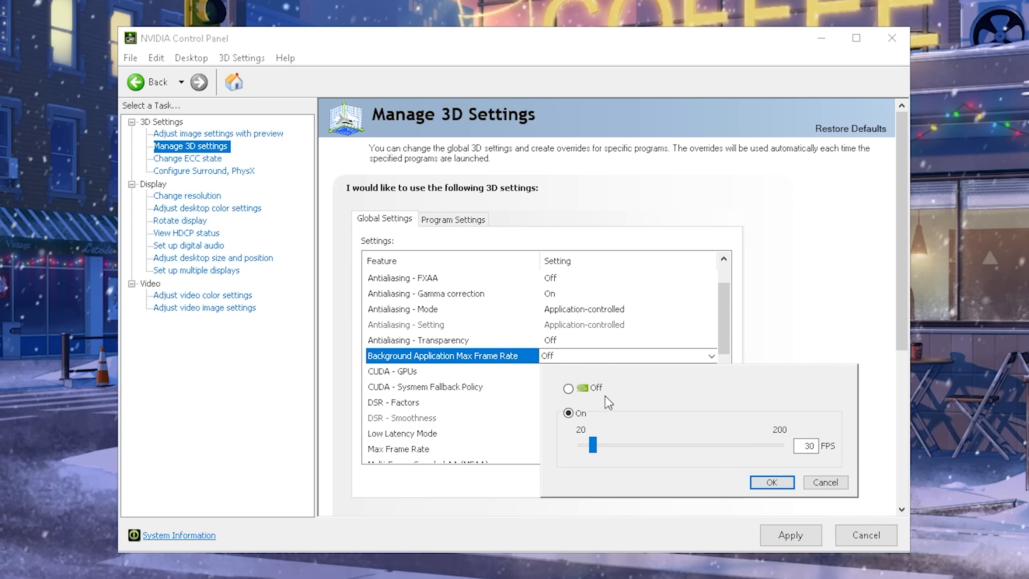
click(568, 388)
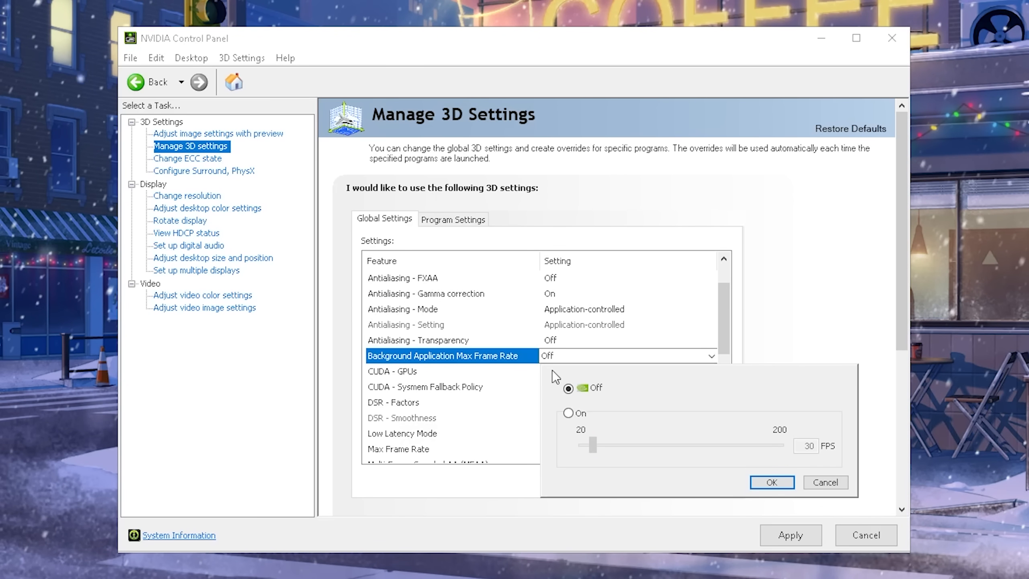
click(772, 482)
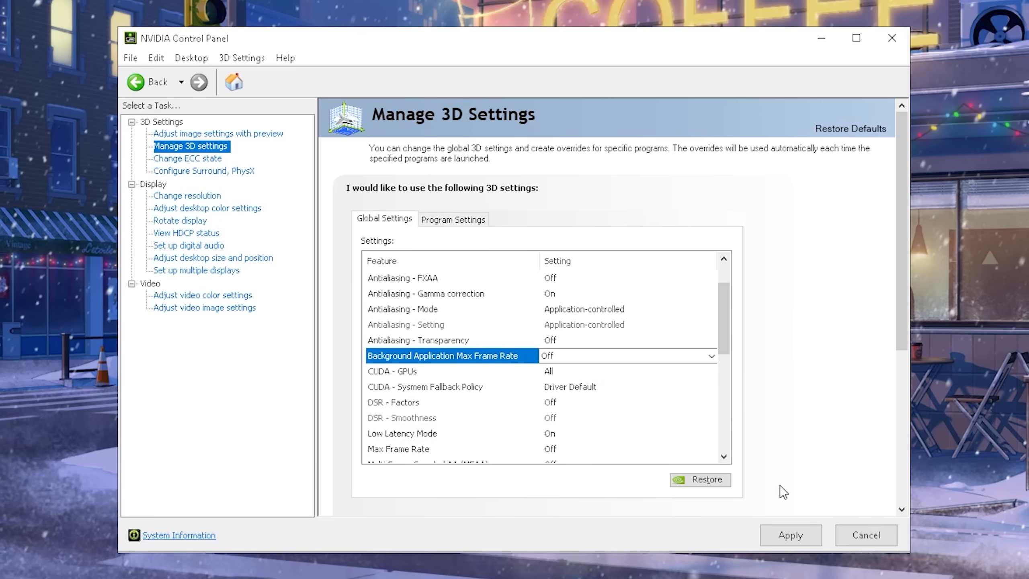
click(451, 371)
click(628, 371)
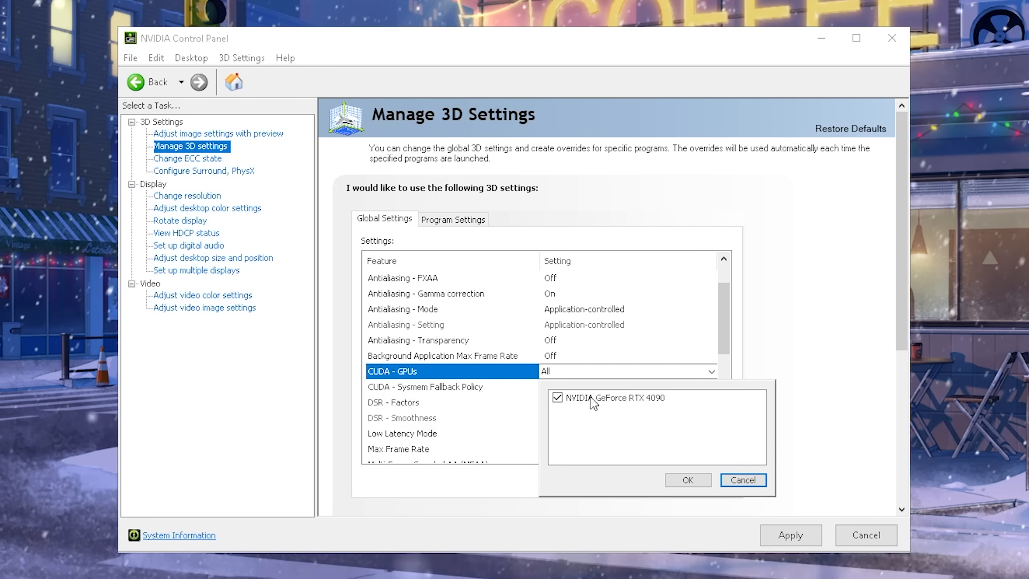
Keep the RTX 4090 for CUDA and CUDA Sysmem Fallback Policy at Driver Default
click(611, 397)
click(685, 480)
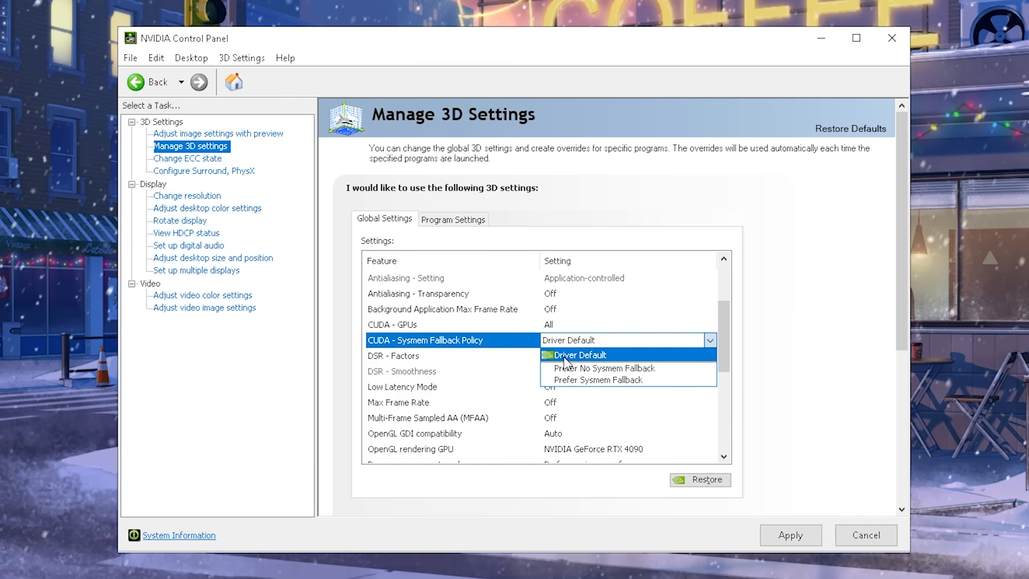
click(564, 356)
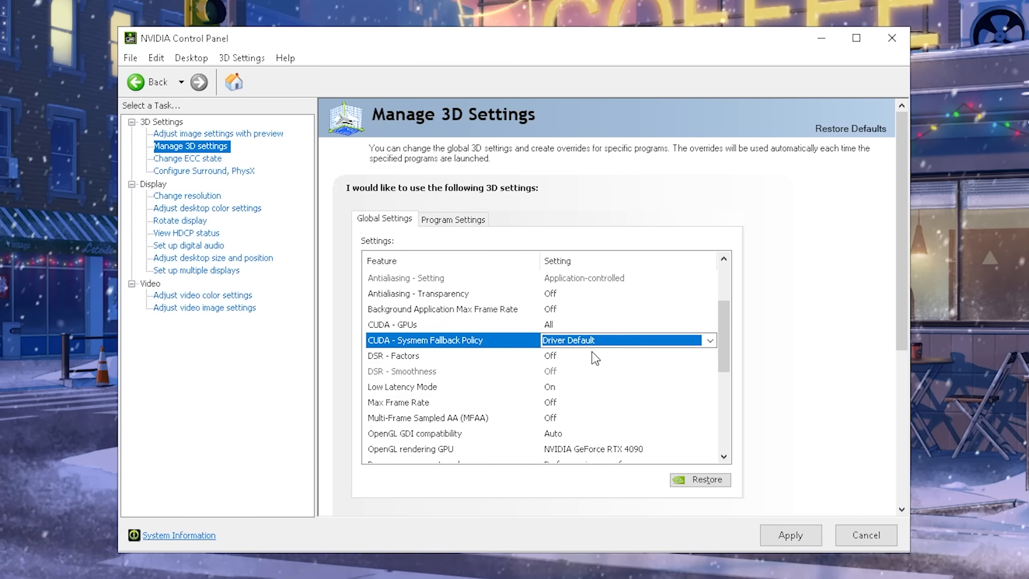
Tick every DL and Legacy DSR scaling factor, including 1.78x DL and 1.20x/1.50x legacy
click(580, 357)
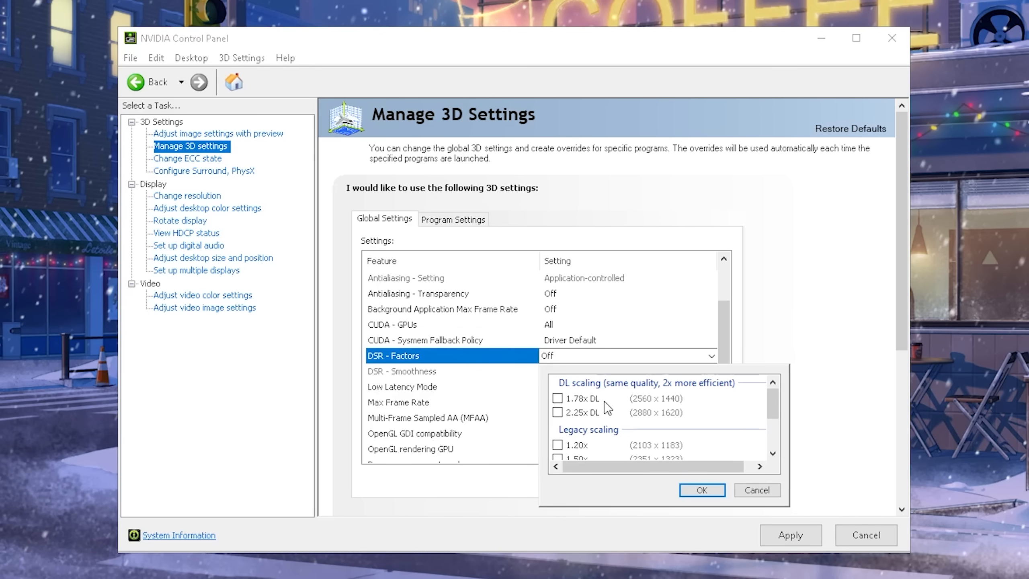
scroll(604, 401, down, 3)
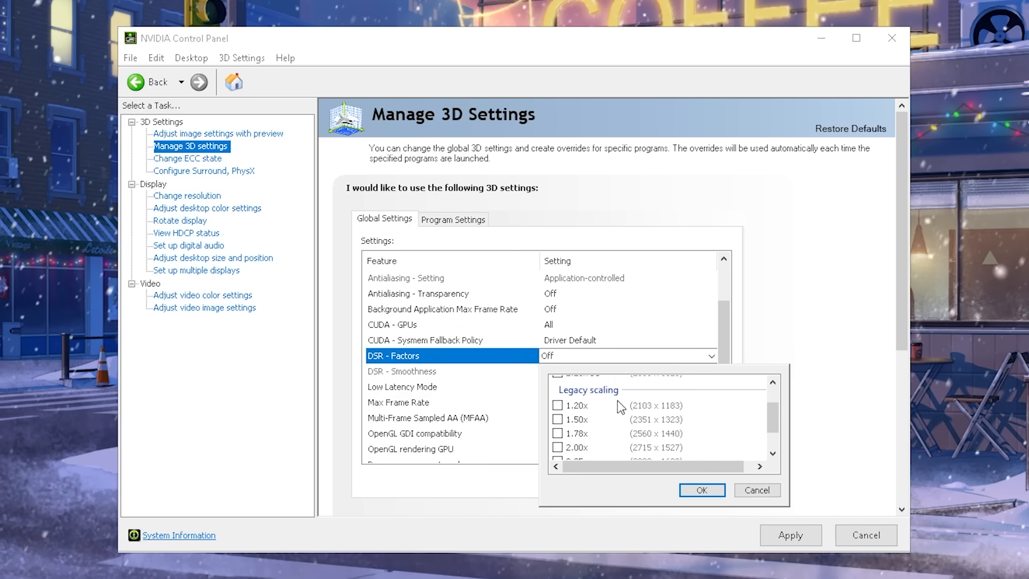
scroll(615, 406, up, 3)
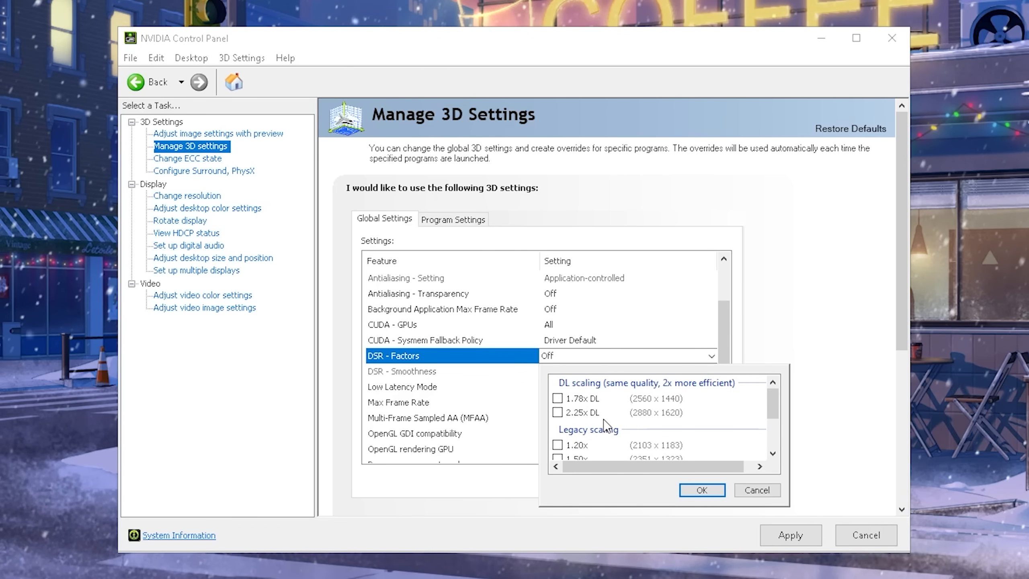
click(590, 402)
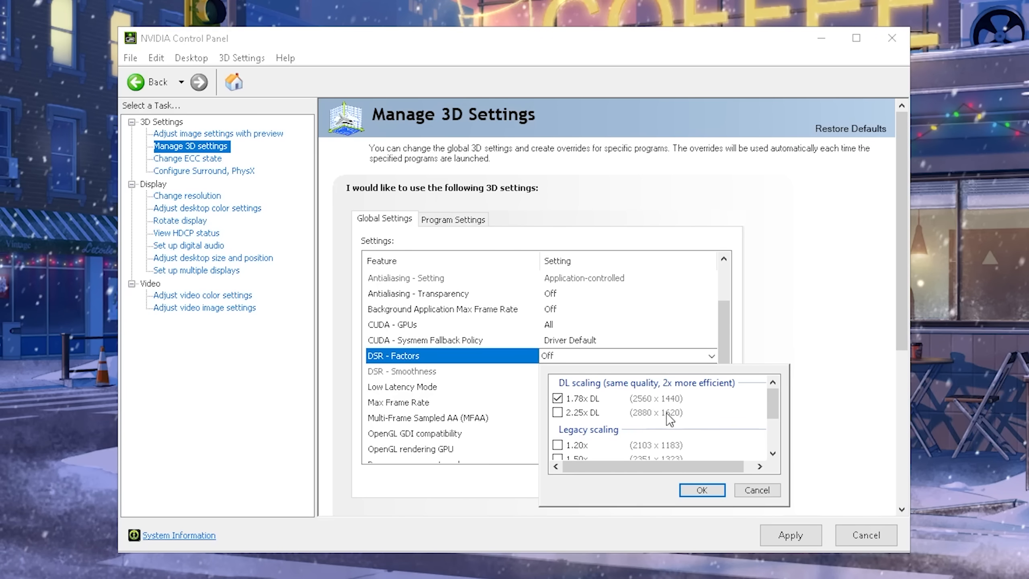
click(656, 401)
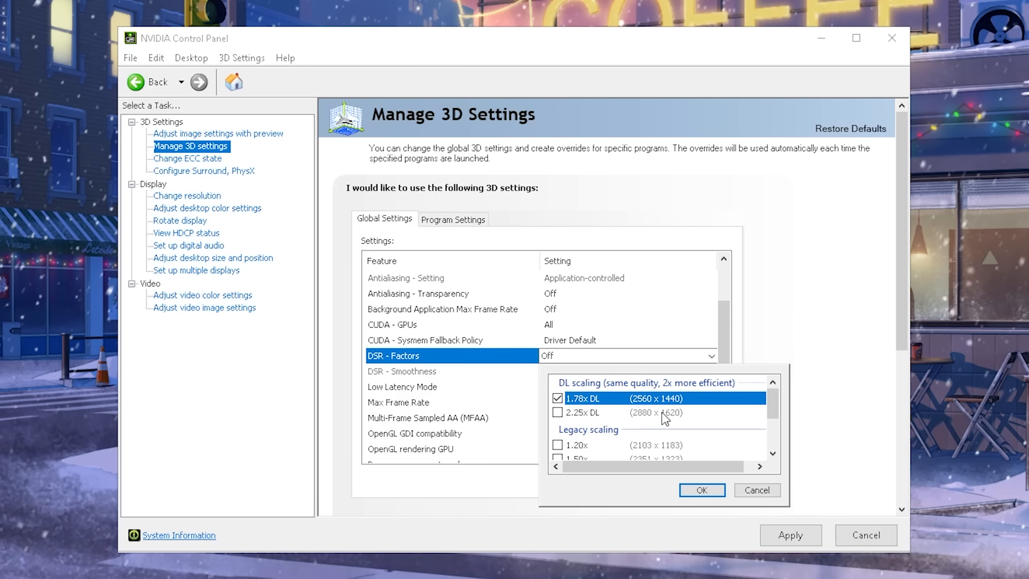
scroll(662, 414, down, 3)
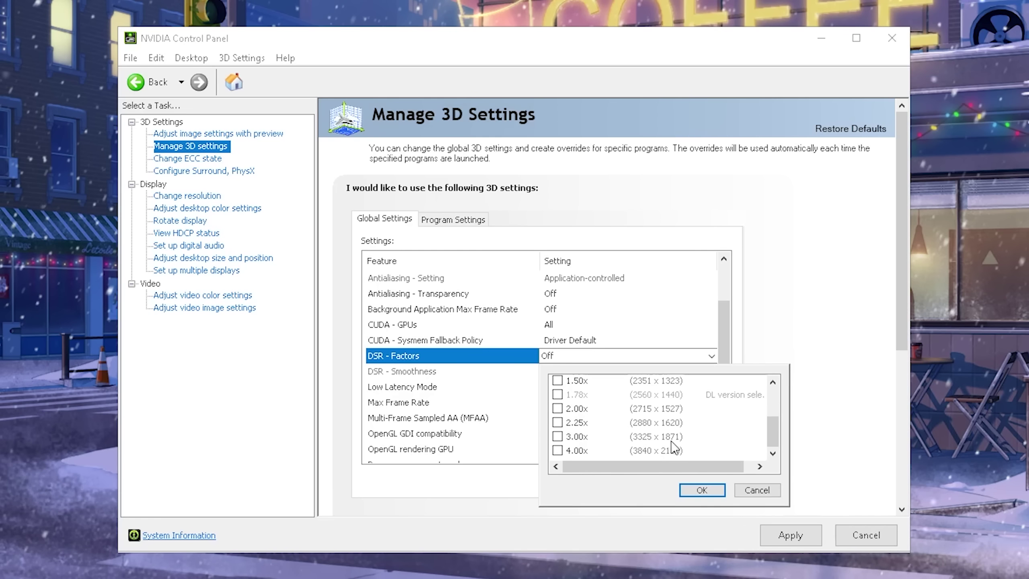
click(639, 451)
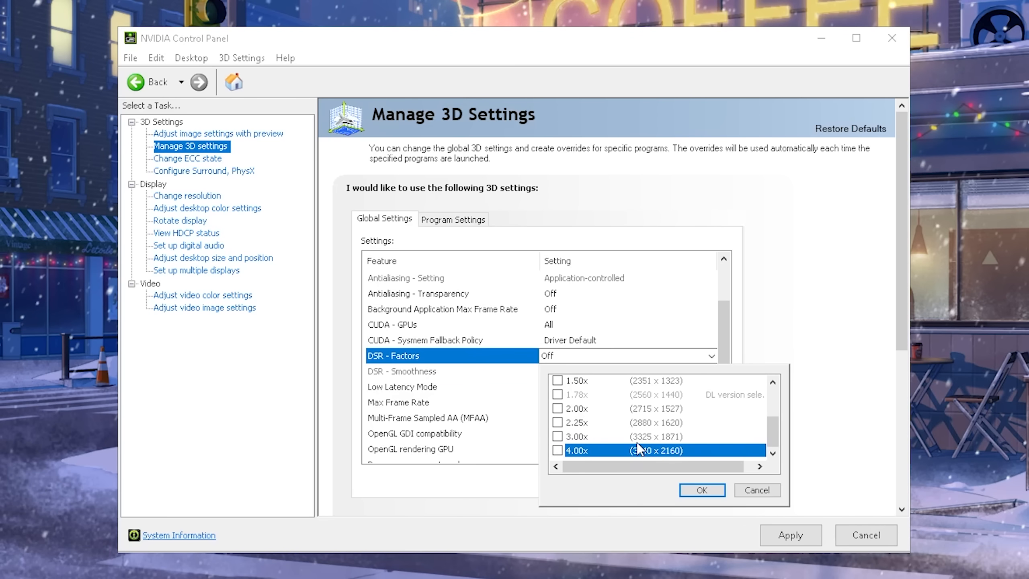
scroll(639, 447, up, 3)
scroll(572, 422, down, 1)
click(558, 405)
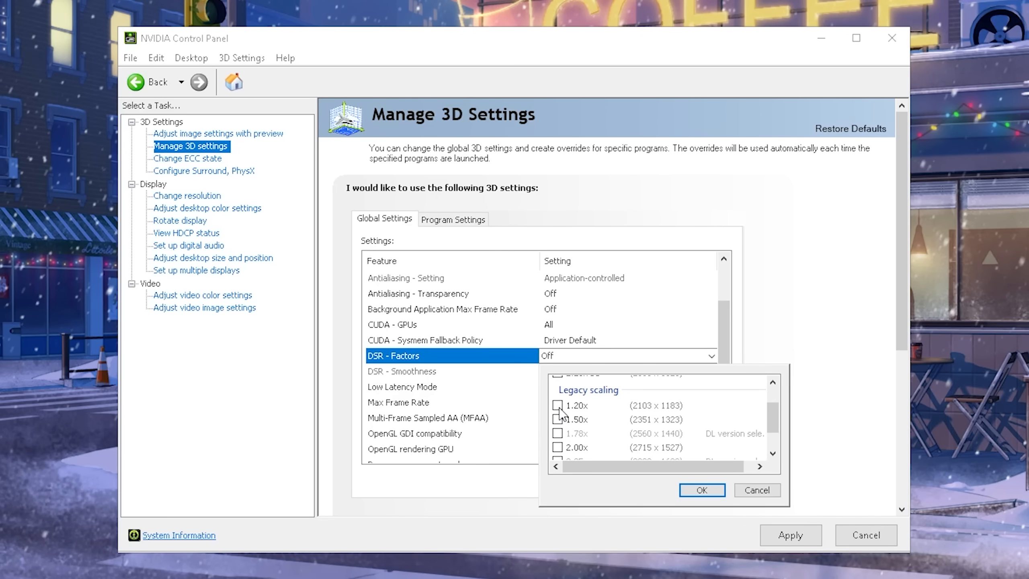
click(558, 447)
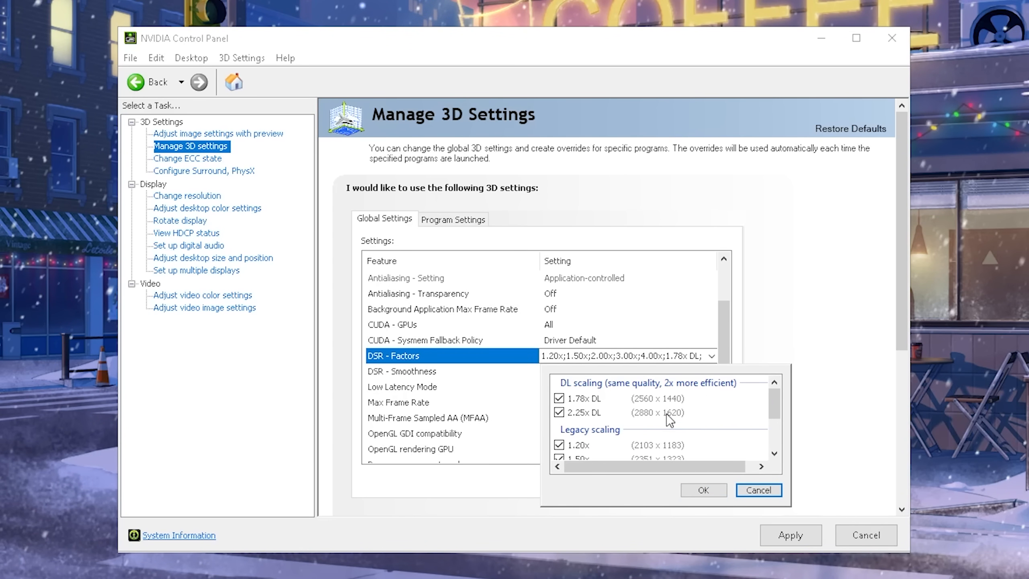
scroll(620, 422, down, 2)
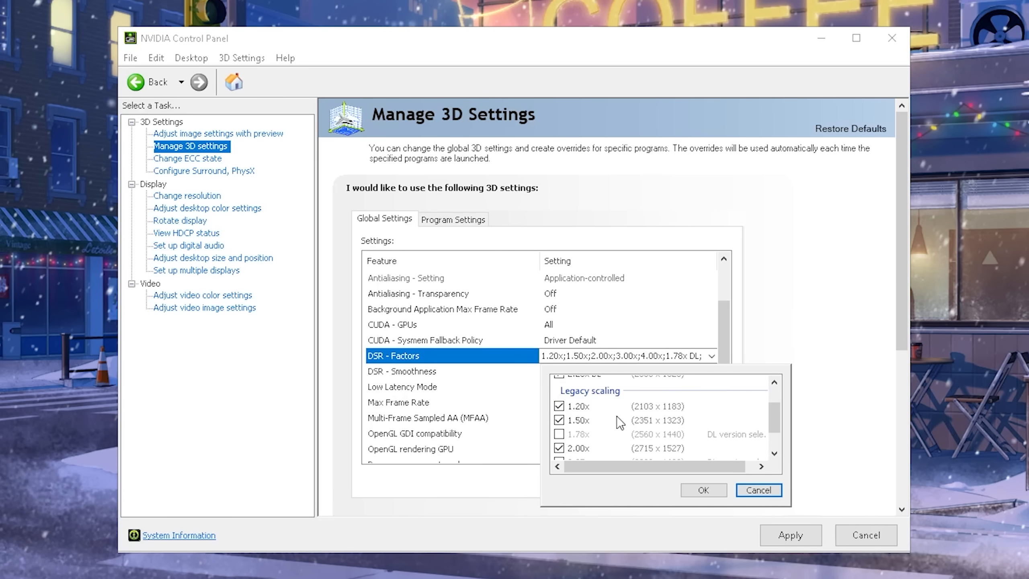
scroll(617, 417, up, 3)
click(648, 399)
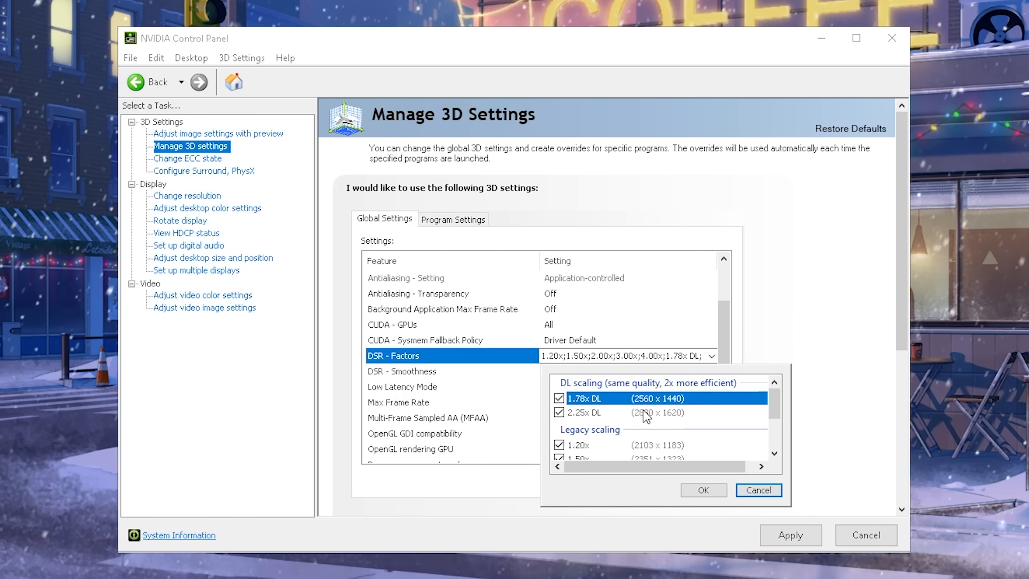
click(643, 412)
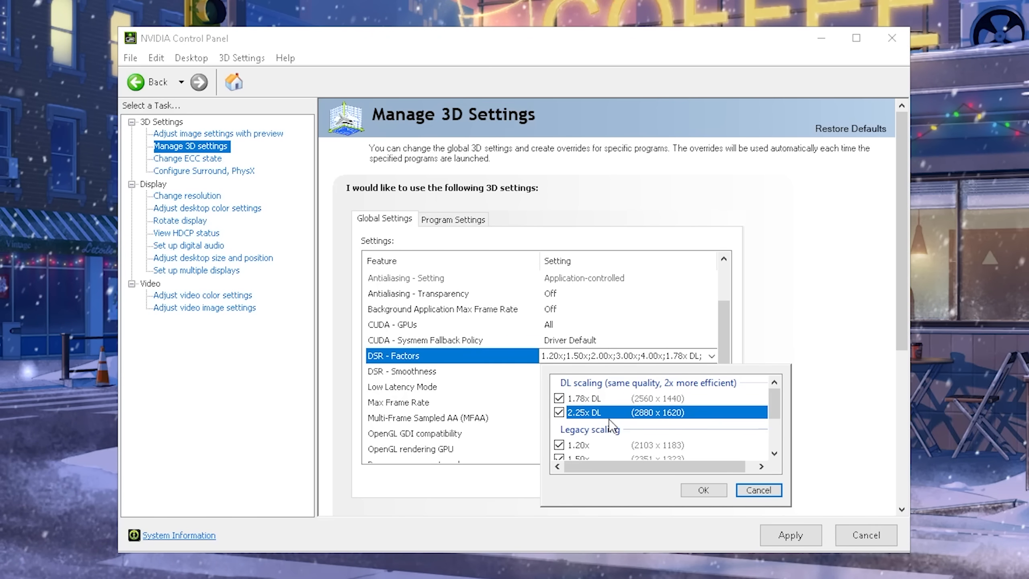
click(647, 399)
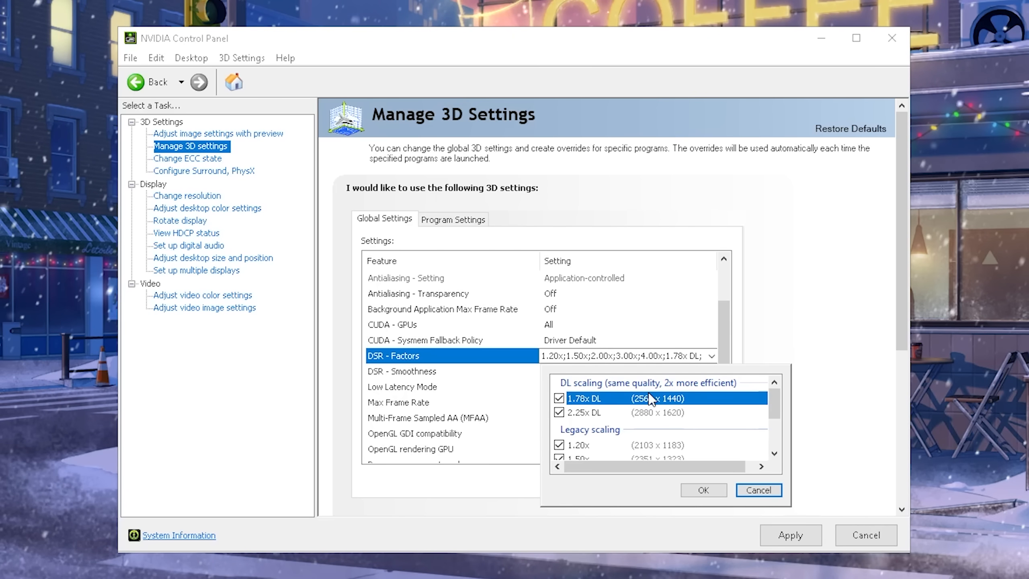
Confirm the chosen DSR factors and keep Low Latency Mode On after previewing Ultra
click(451, 386)
click(549, 387)
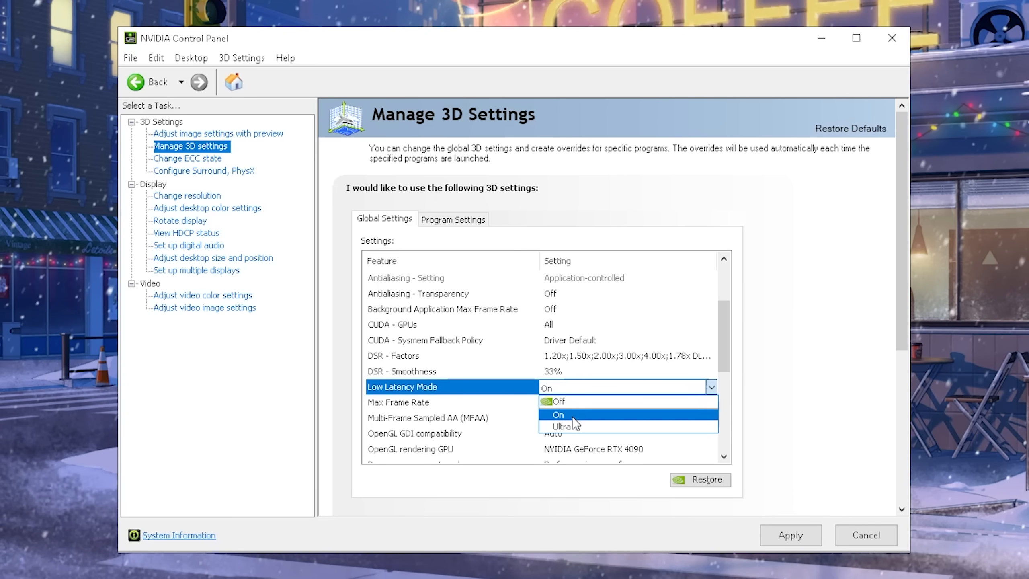
click(567, 416)
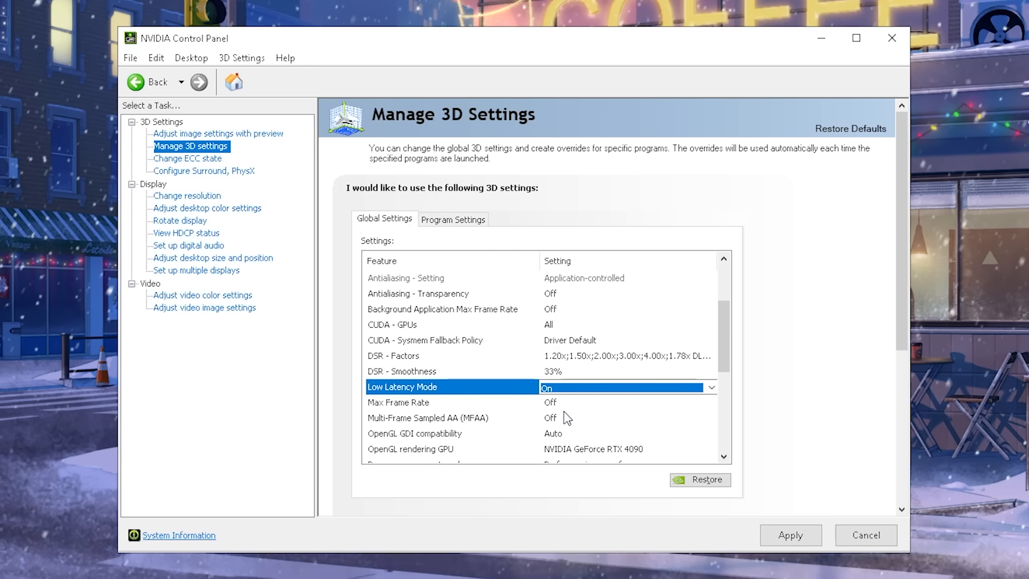
click(712, 387)
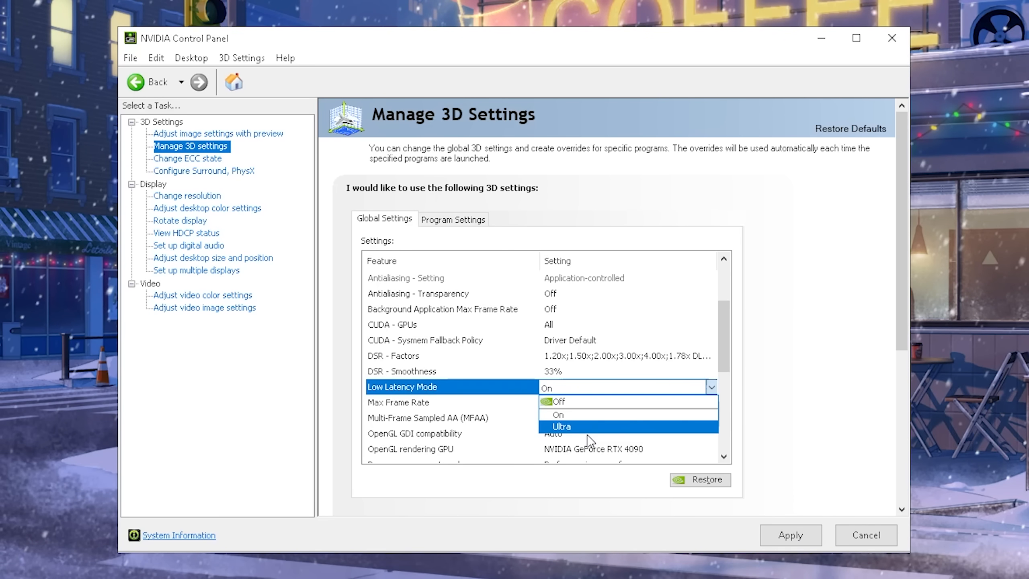
click(587, 435)
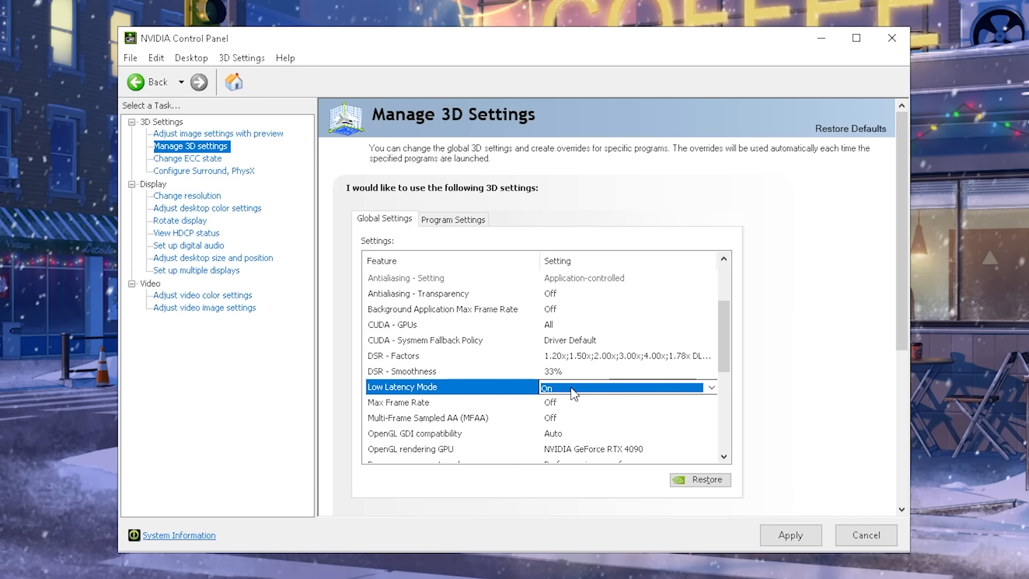
scroll(572, 392, down, 3)
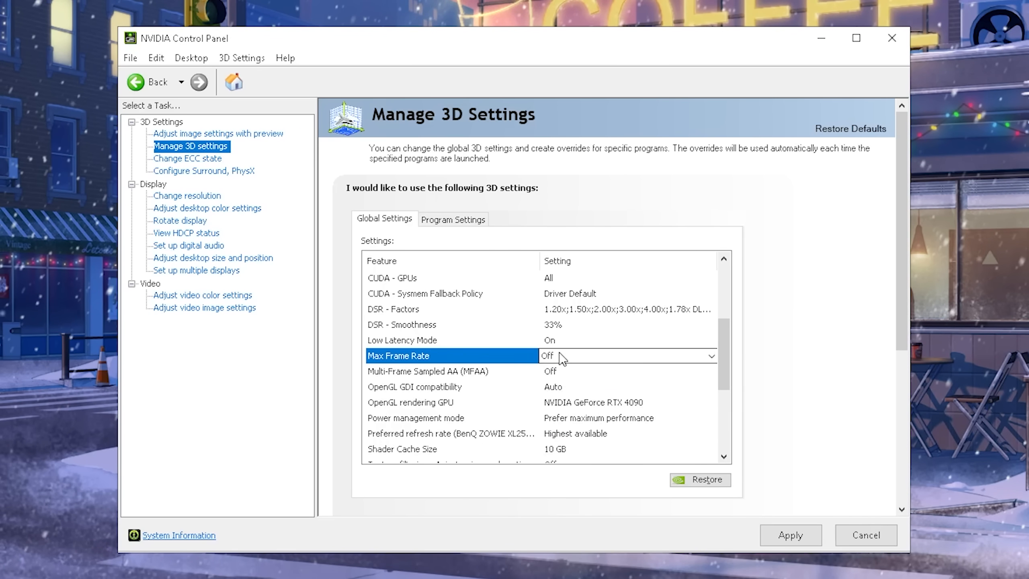
click(627, 356)
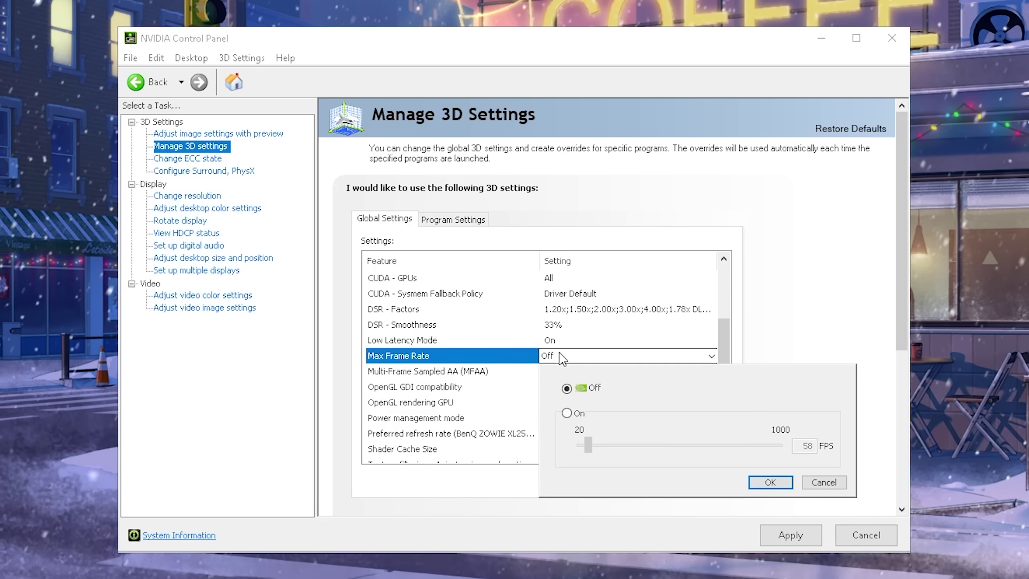
click(566, 413)
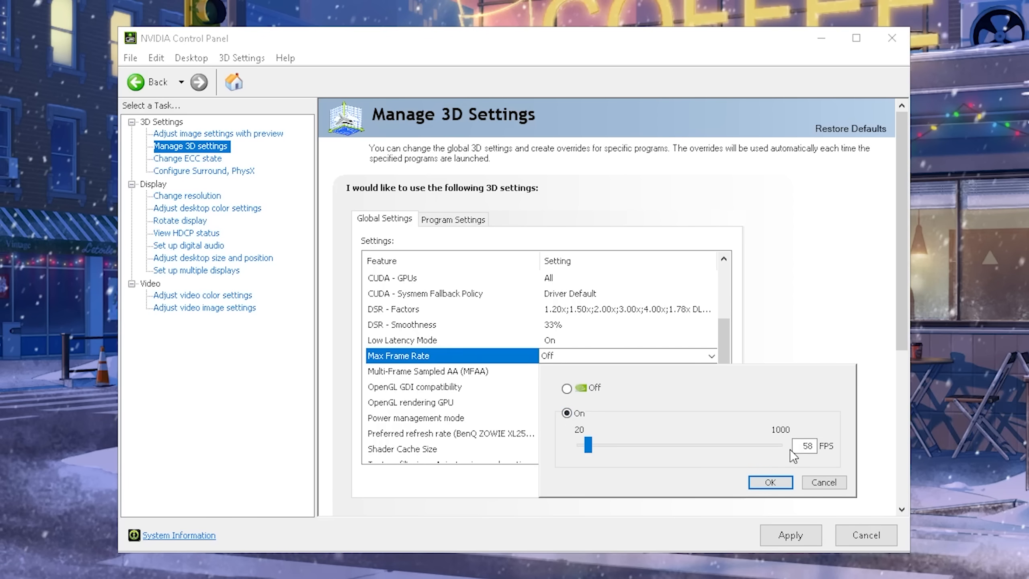
drag(587, 445, 650, 445)
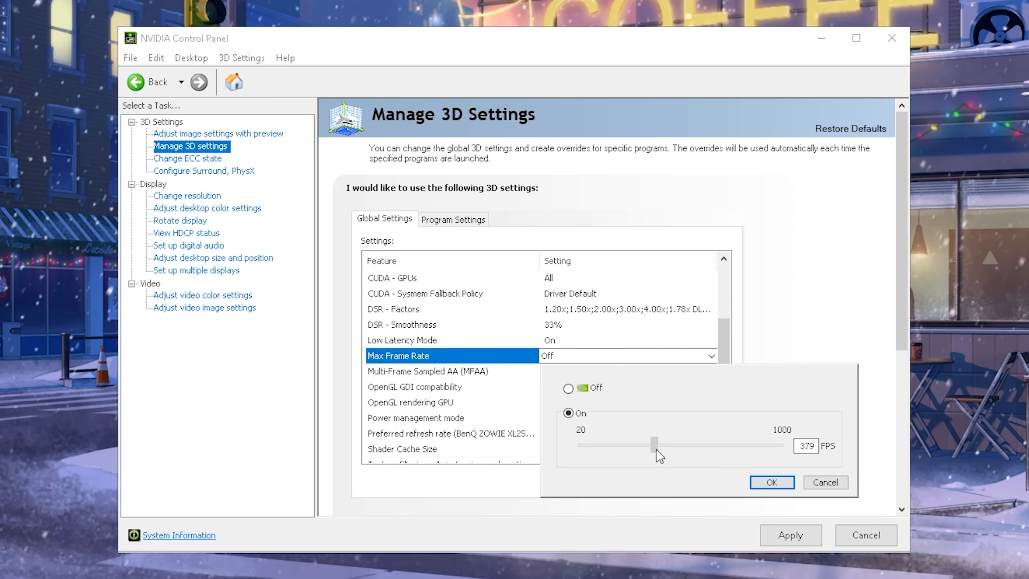
drag(651, 446, 681, 442)
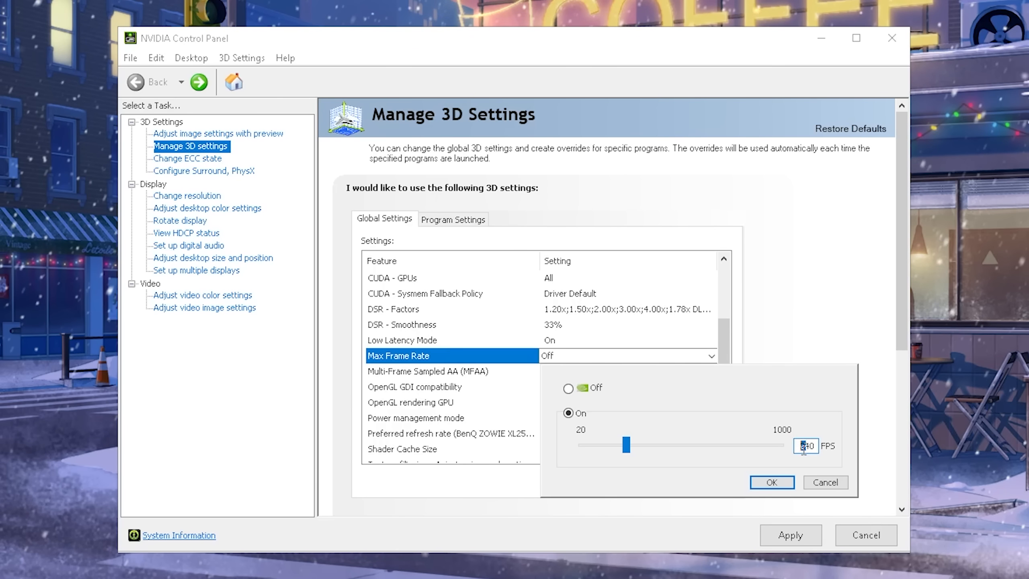
text(360)
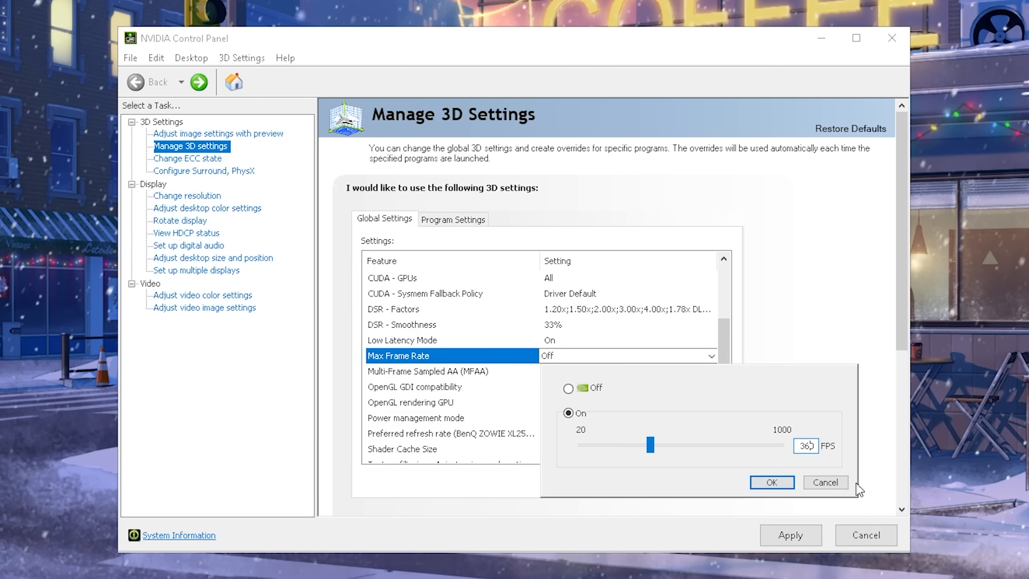
double_click(804, 446)
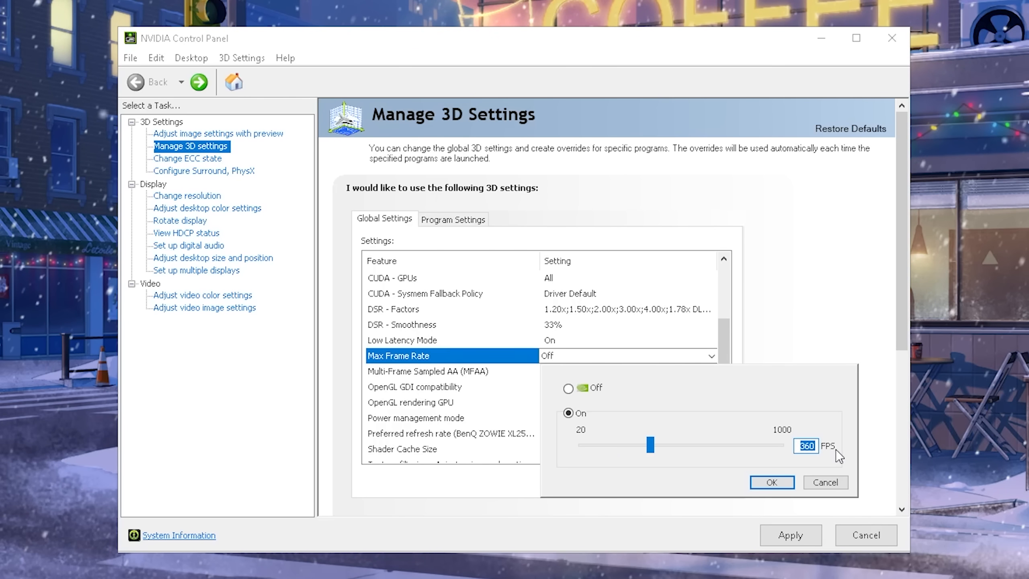
text(24)
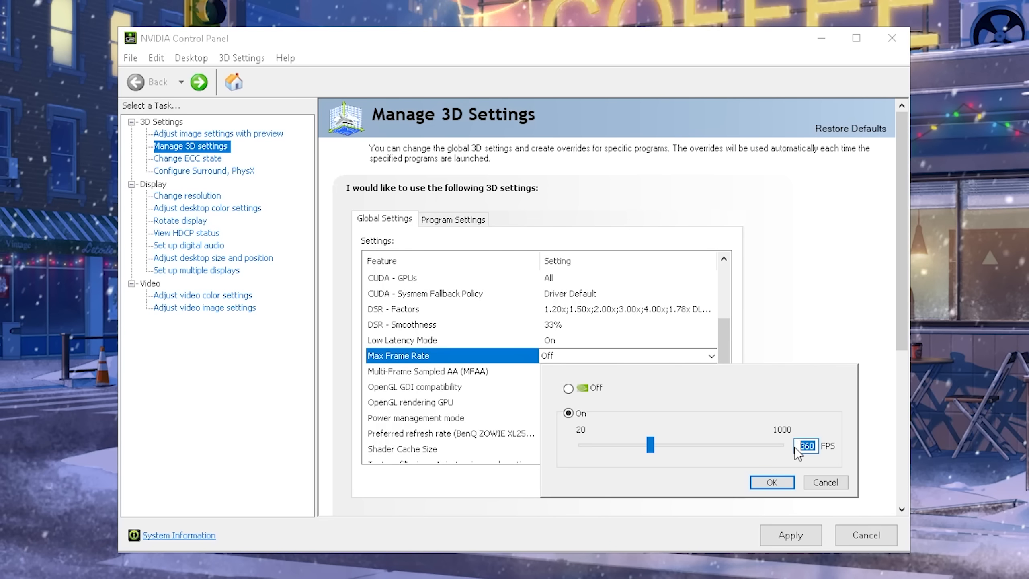
text(0)
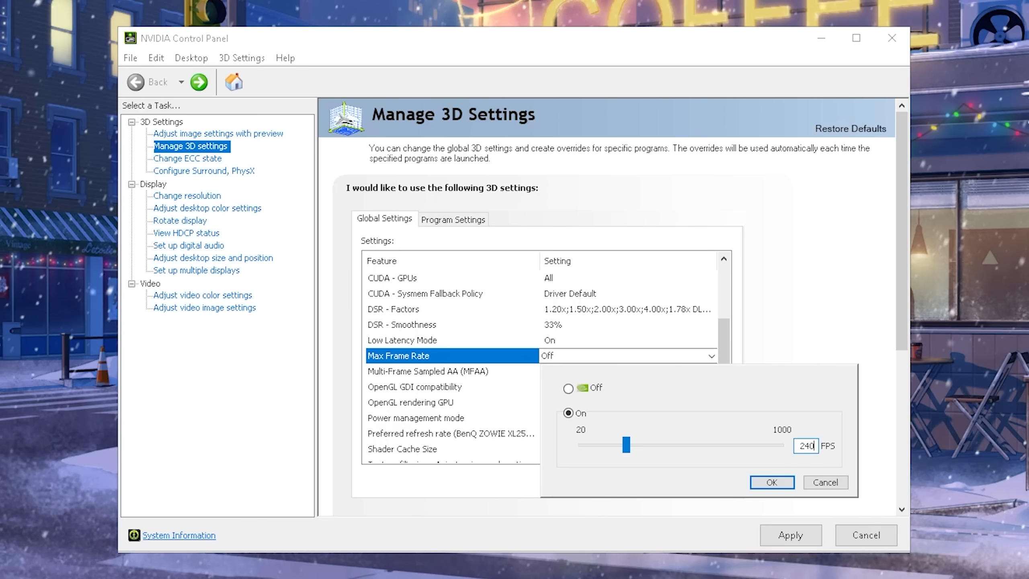
double_click(807, 446)
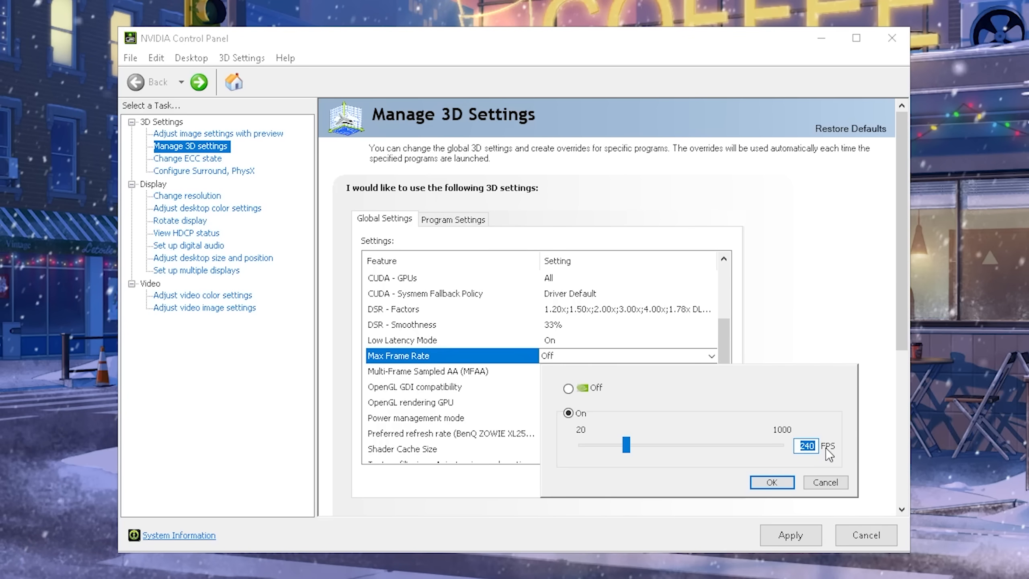
text(24)
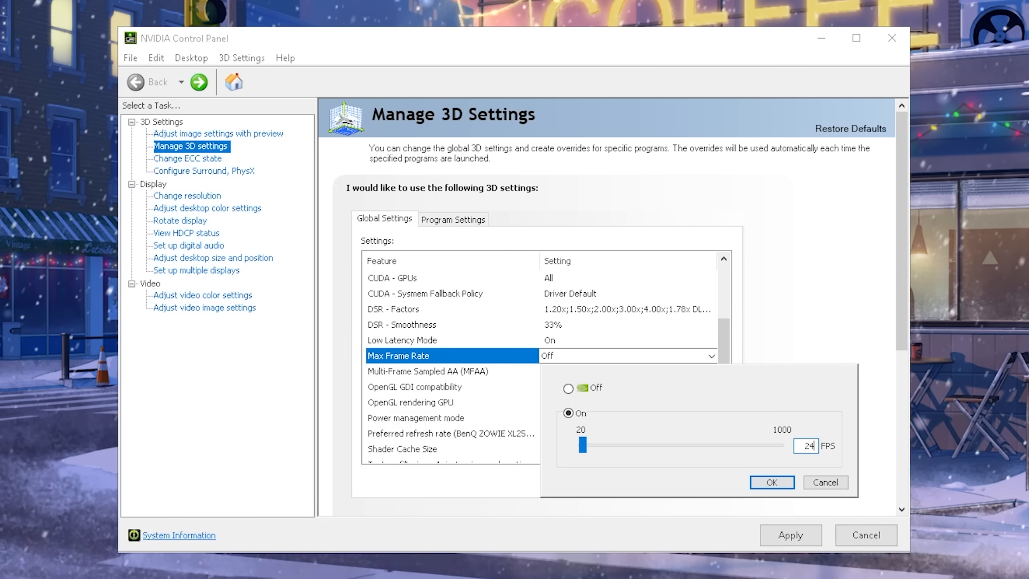
text(0)
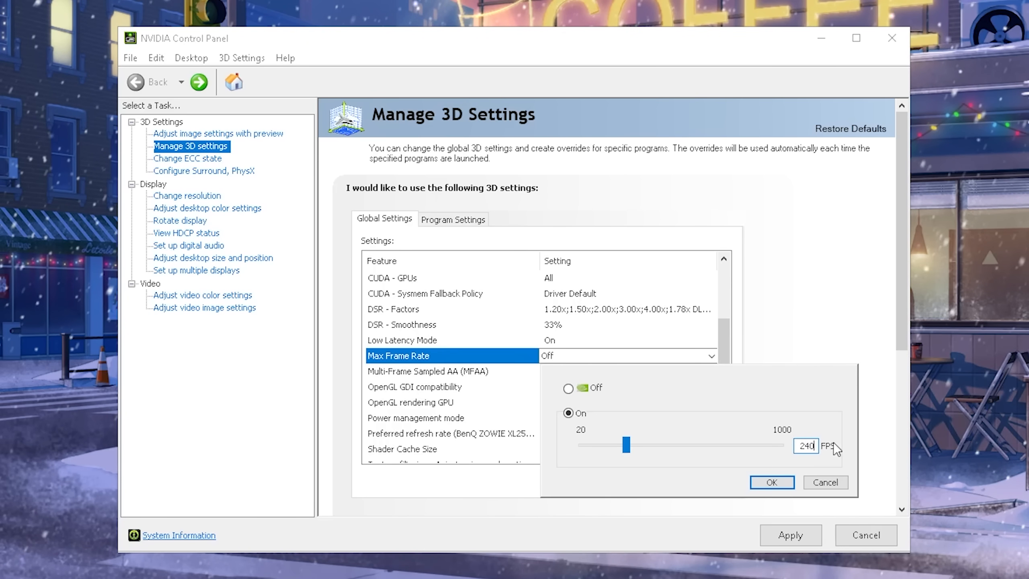
double_click(810, 445)
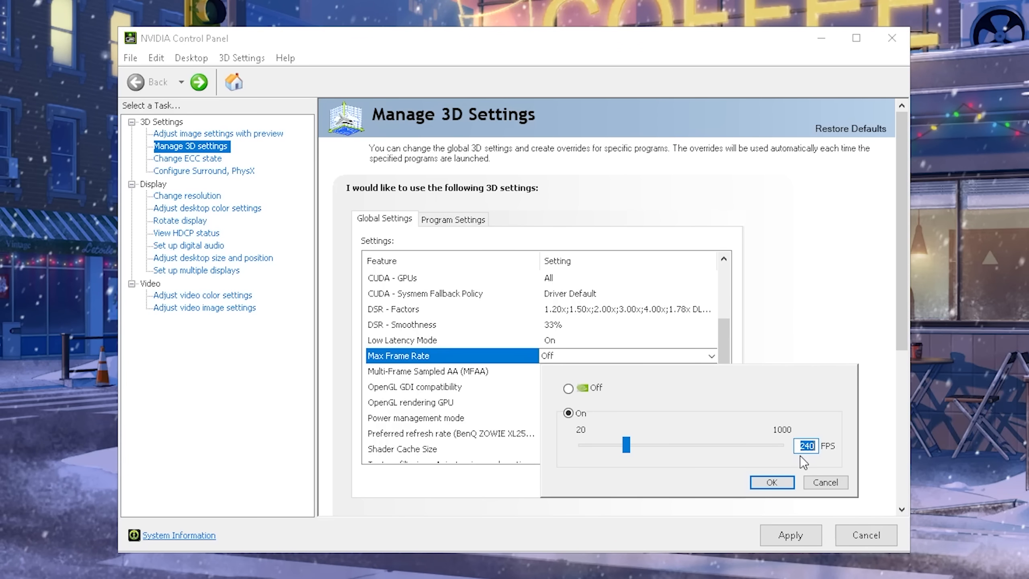
click(569, 389)
click(771, 480)
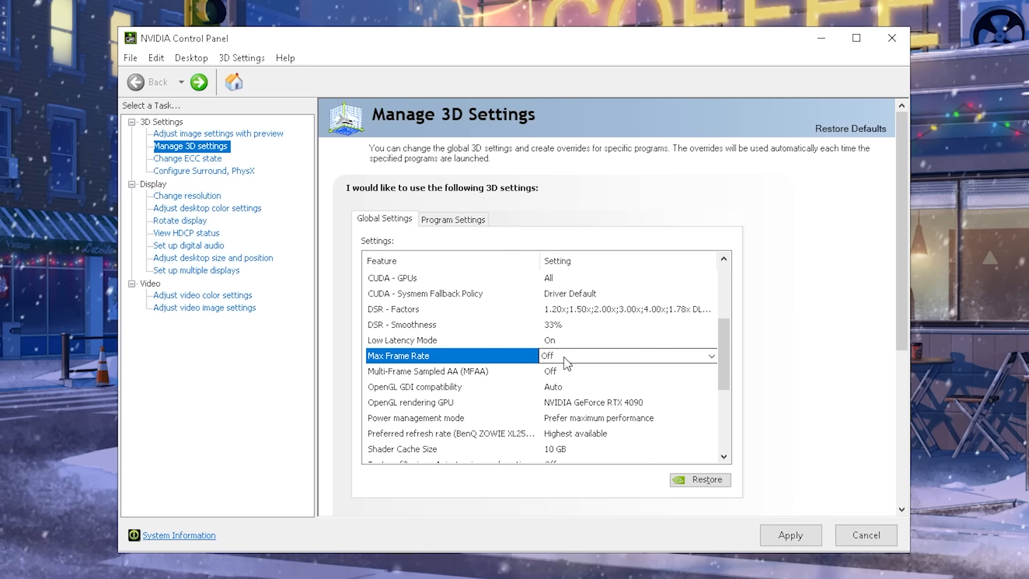
Toggle Multi-Frame Sampled AA between On and Off, leaving it Off, and bring up the OpenGL GDI compatibility choices
click(542, 371)
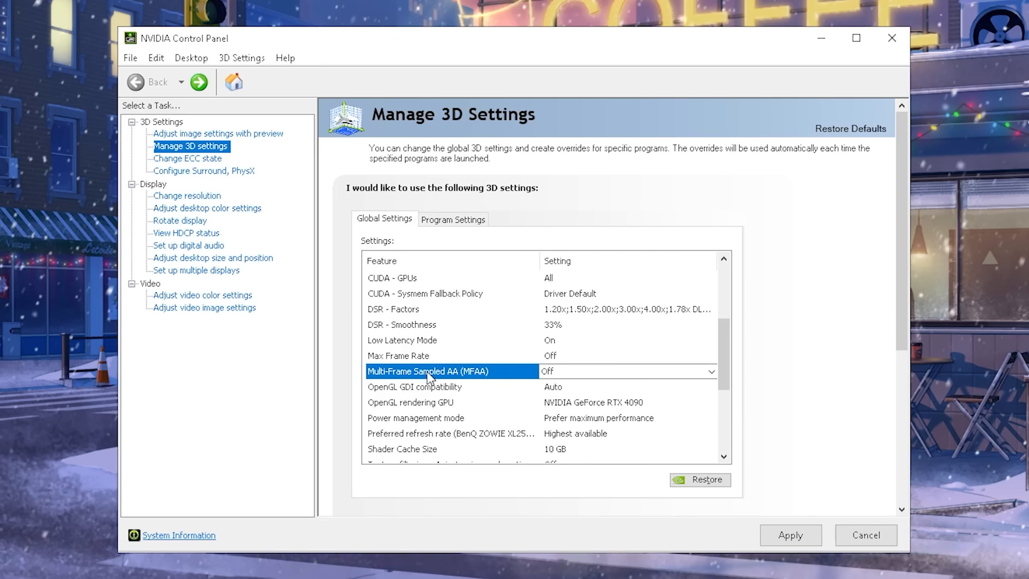
click(559, 372)
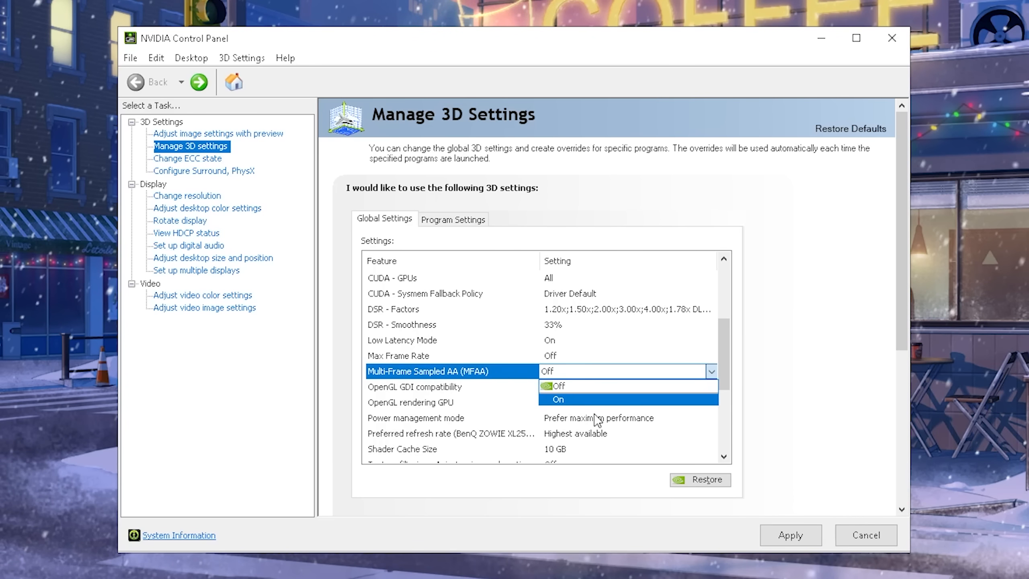
click(558, 400)
scroll(553, 387, down, 3)
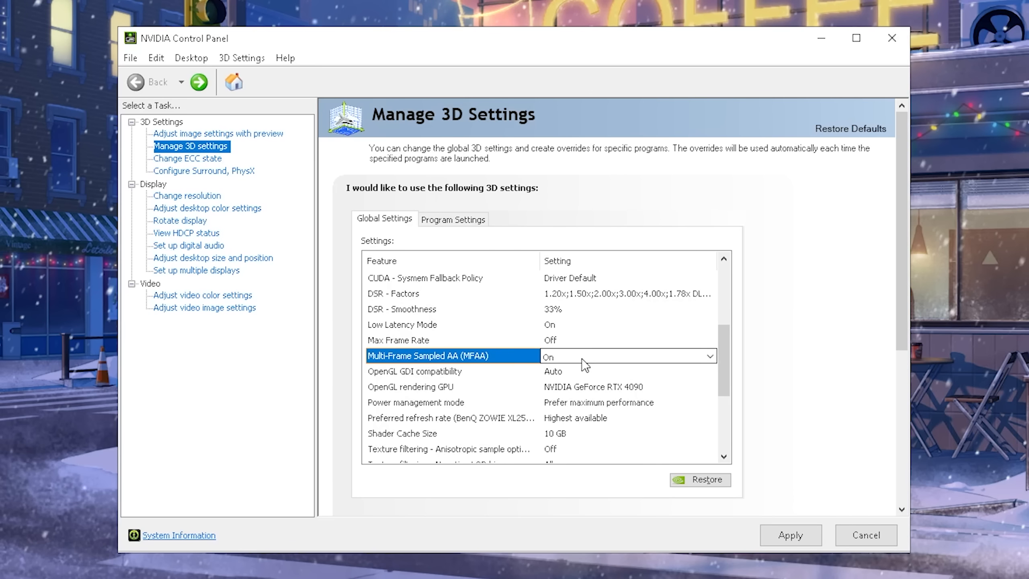
click(566, 355)
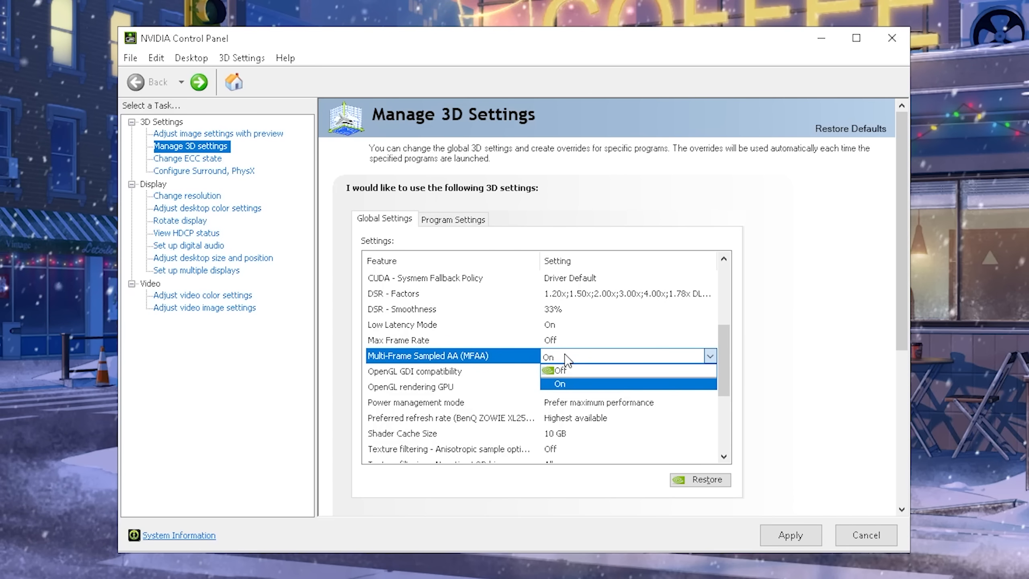
click(555, 372)
scroll(555, 375, up, 3)
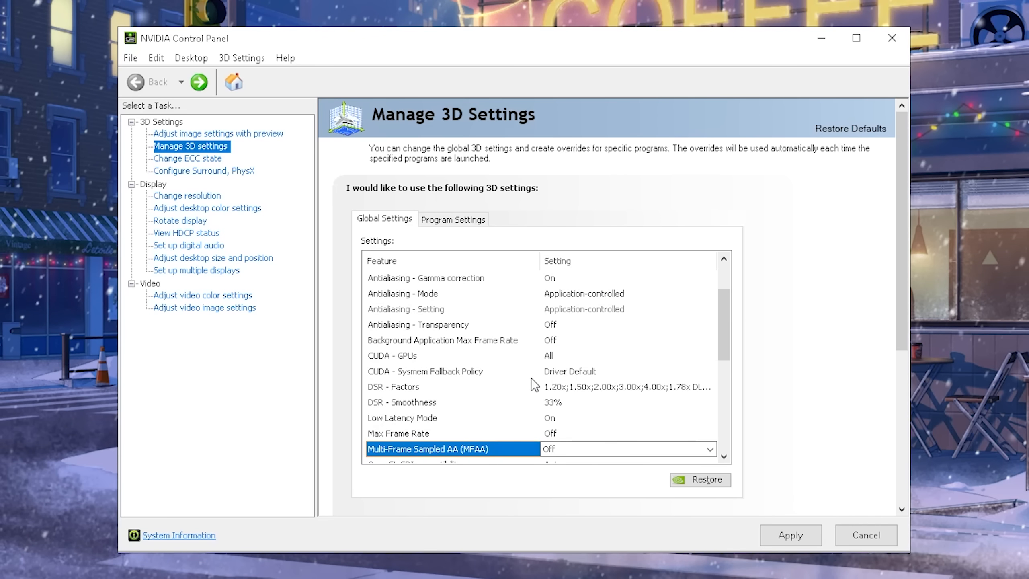
scroll(555, 375, down, 3)
click(592, 355)
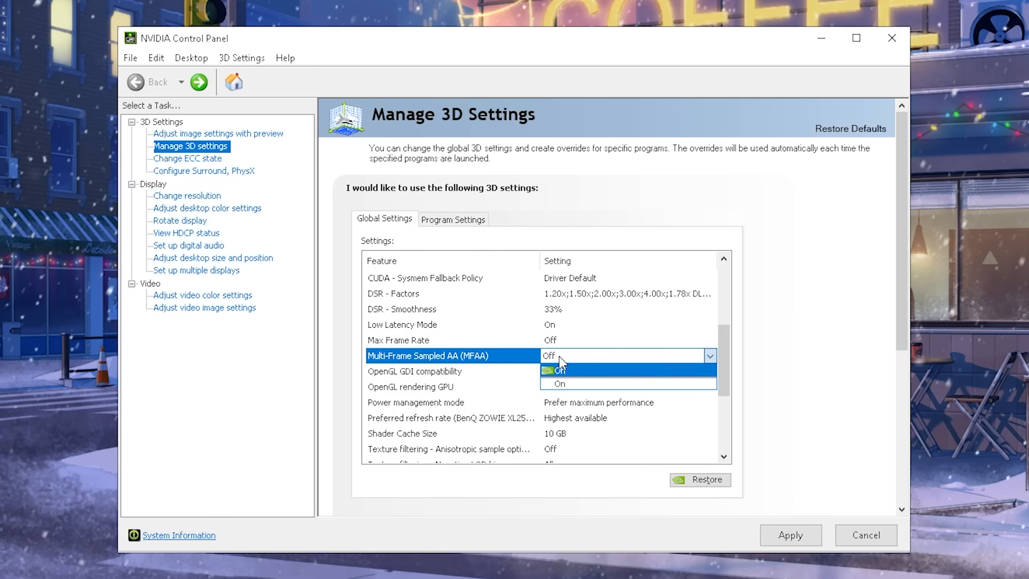
click(559, 383)
scroll(430, 377, down, 2)
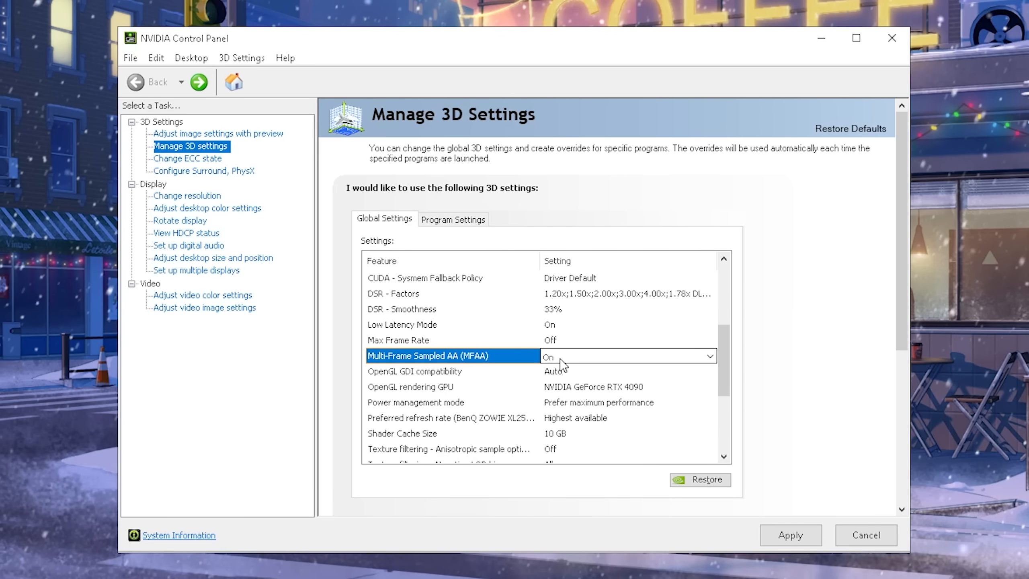
scroll(551, 358, down, 1)
click(566, 324)
click(567, 324)
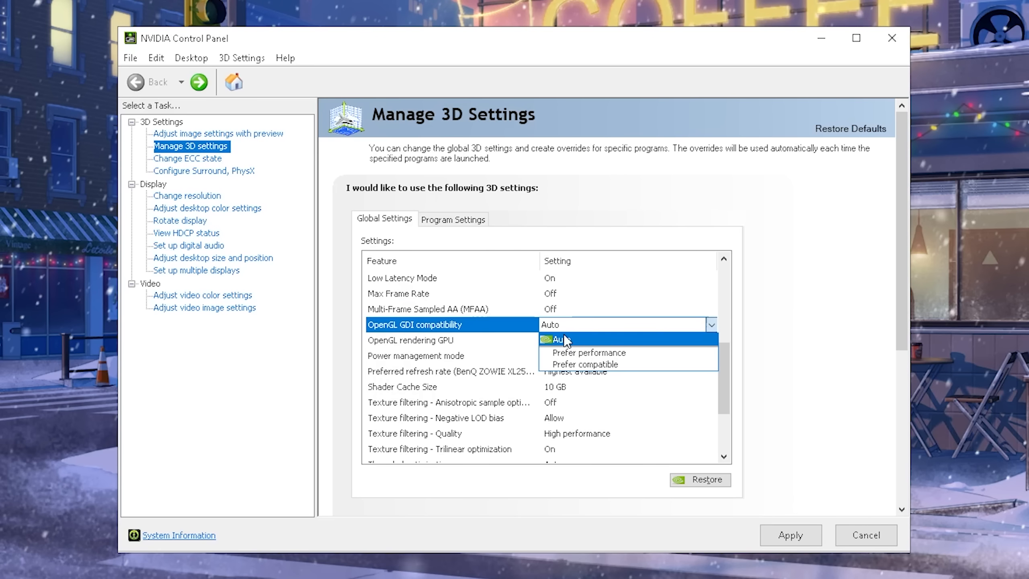
Keep OpenGL GDI compatibility on Auto and the GeForce RTX 4090 as the OpenGL rendering GPU
click(564, 337)
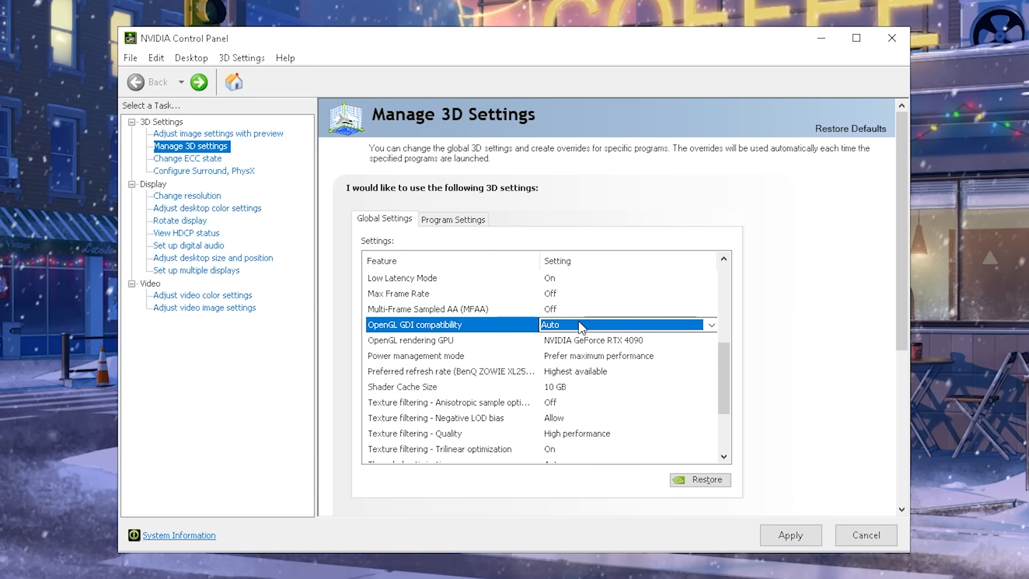
click(502, 339)
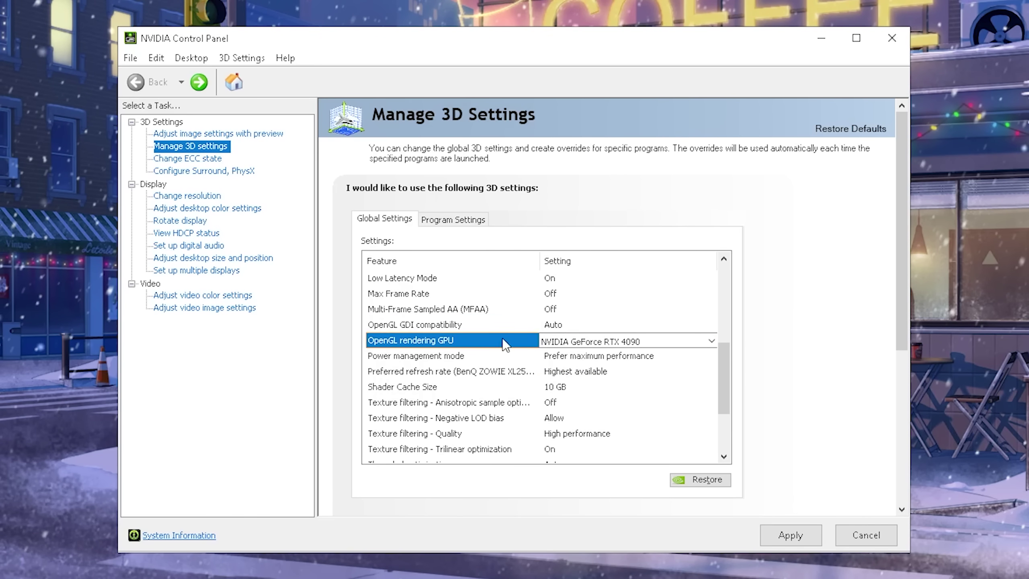
click(569, 342)
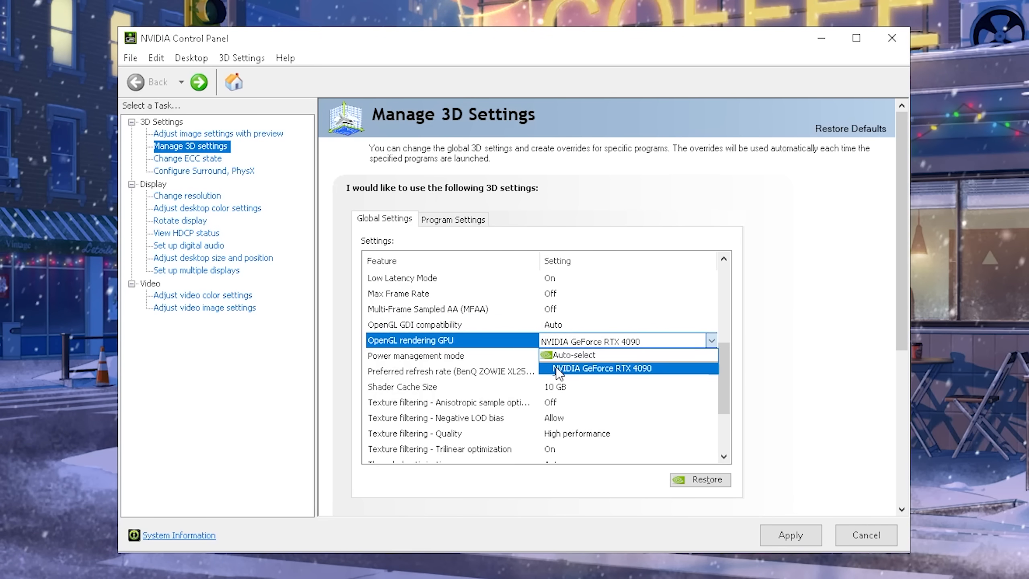
click(587, 370)
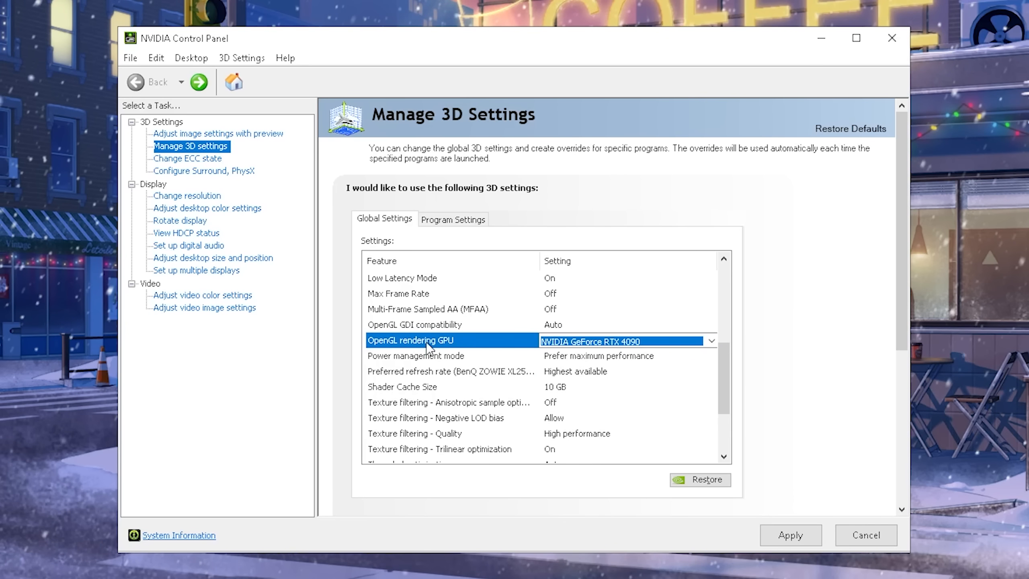
Set Power management to Prefer maximum performance, Preferred refresh rate to Highest available and Shader Cache Size to 10 GB
click(451, 356)
click(560, 357)
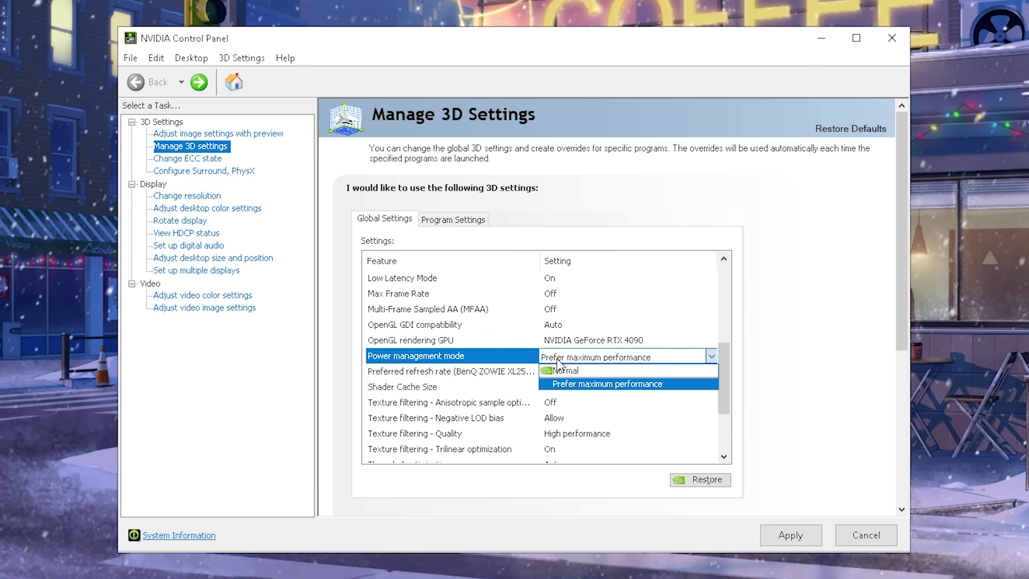
click(556, 385)
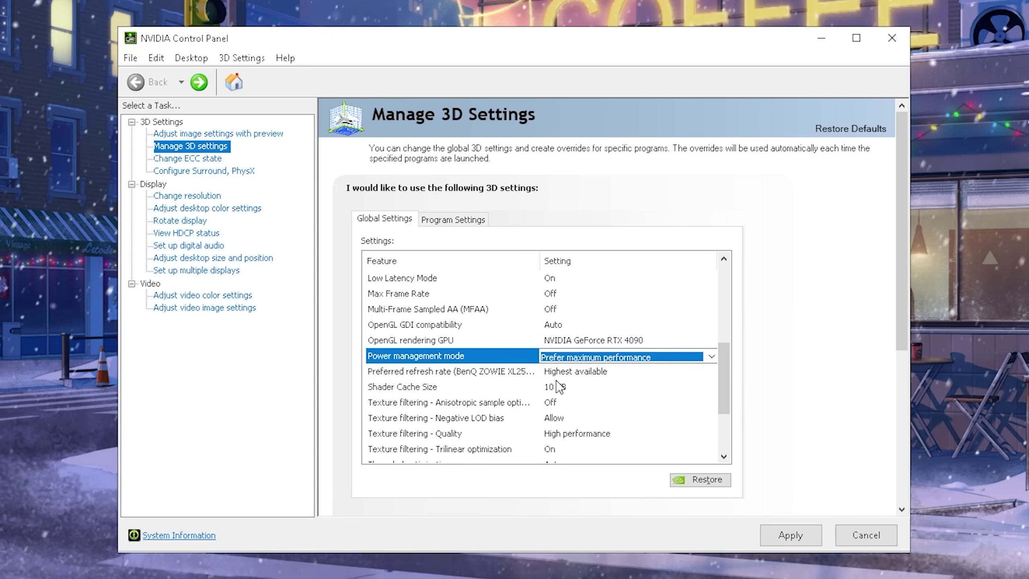
click(495, 371)
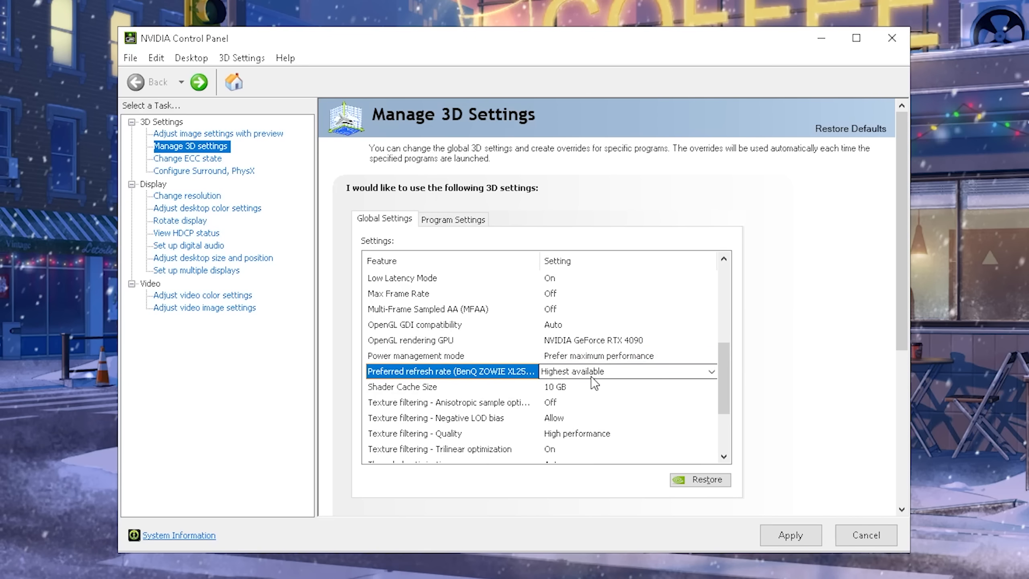
click(590, 371)
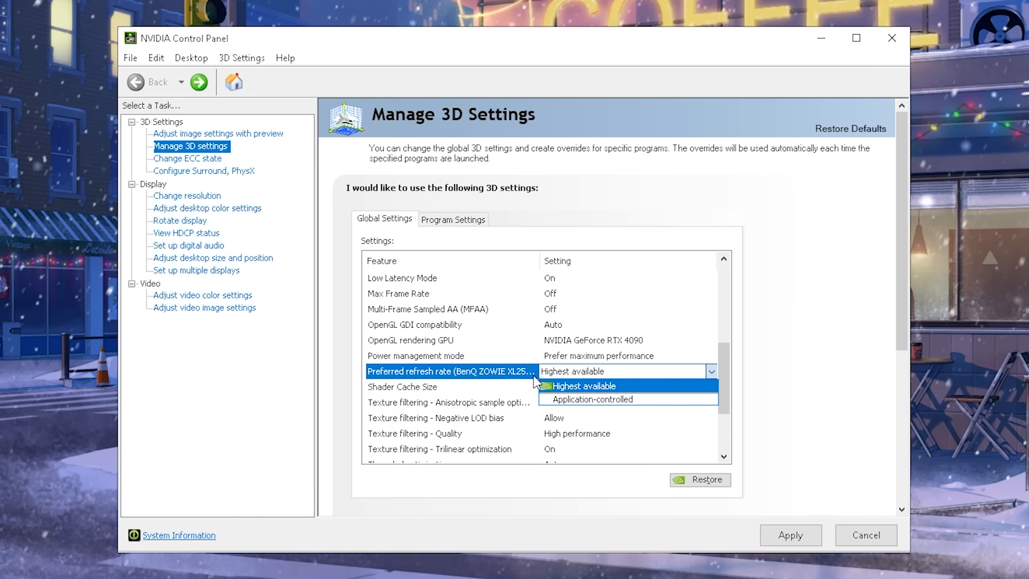
click(559, 387)
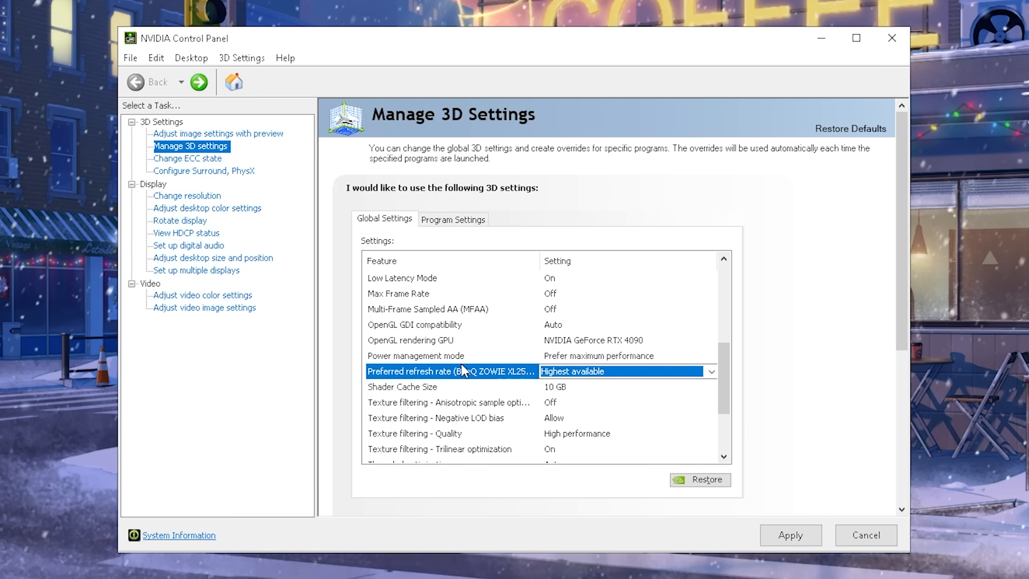
scroll(540, 392, down, 1)
click(563, 341)
click(570, 343)
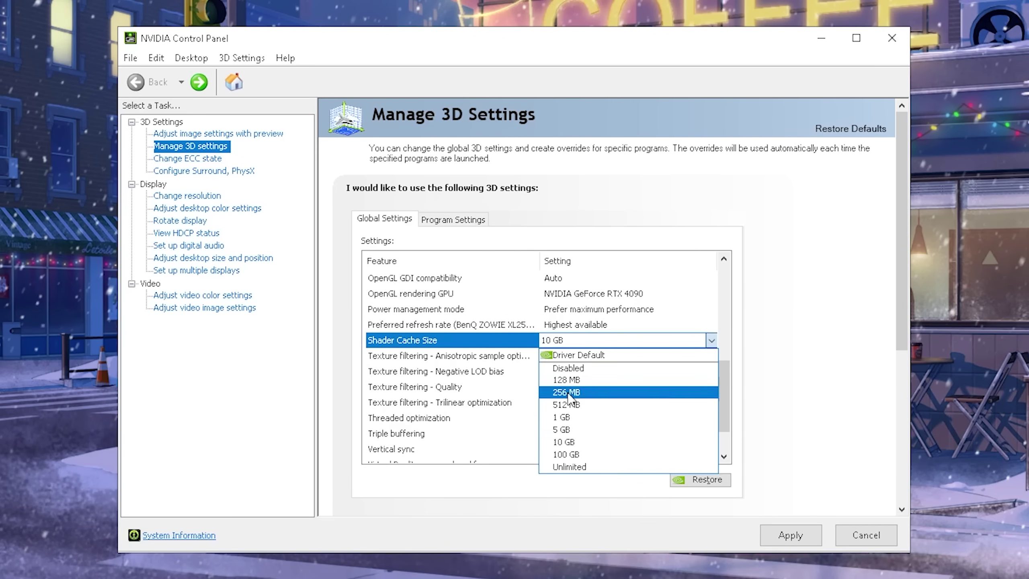
click(563, 440)
Find 'Delete temporary files' via Windows search and list the temporary file categories with DirectX Shader Cache marked
key(super)
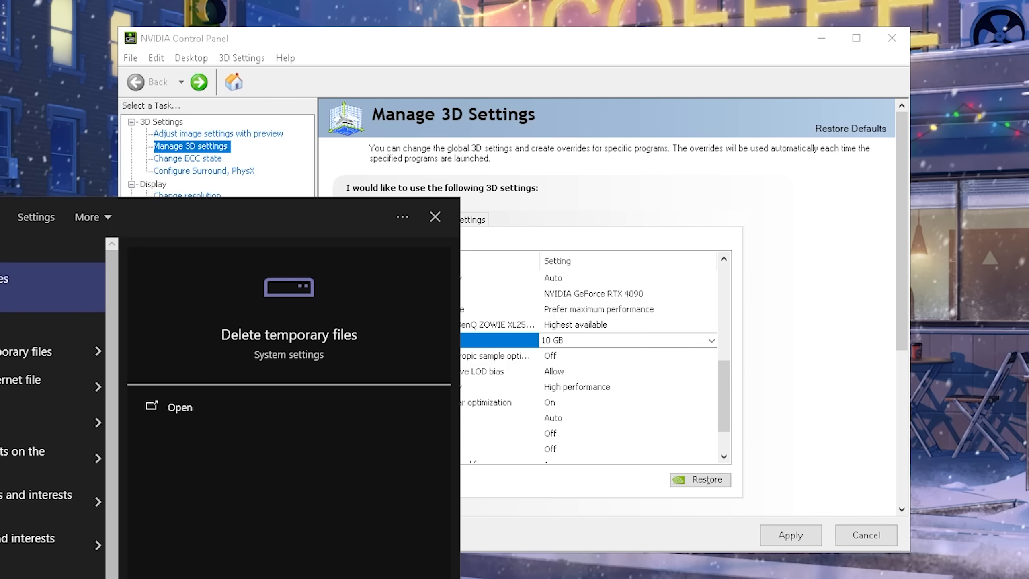
key(Return)
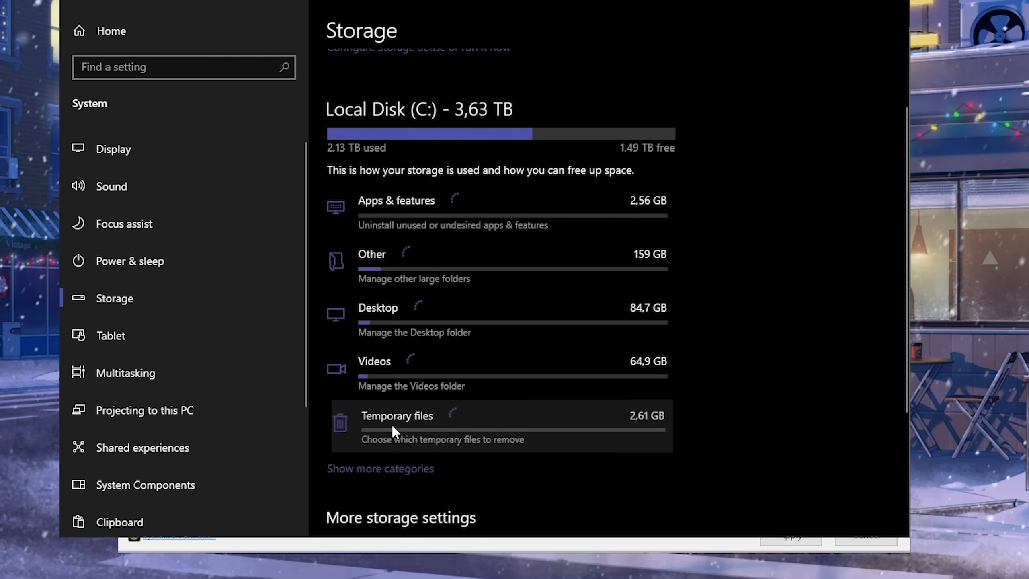
click(391, 423)
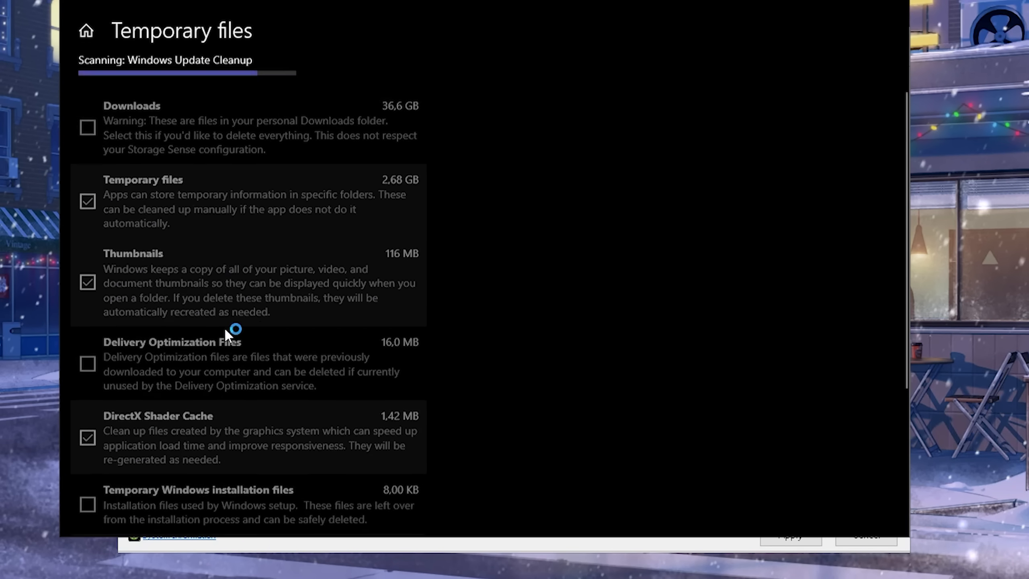
scroll(175, 334, down, 2)
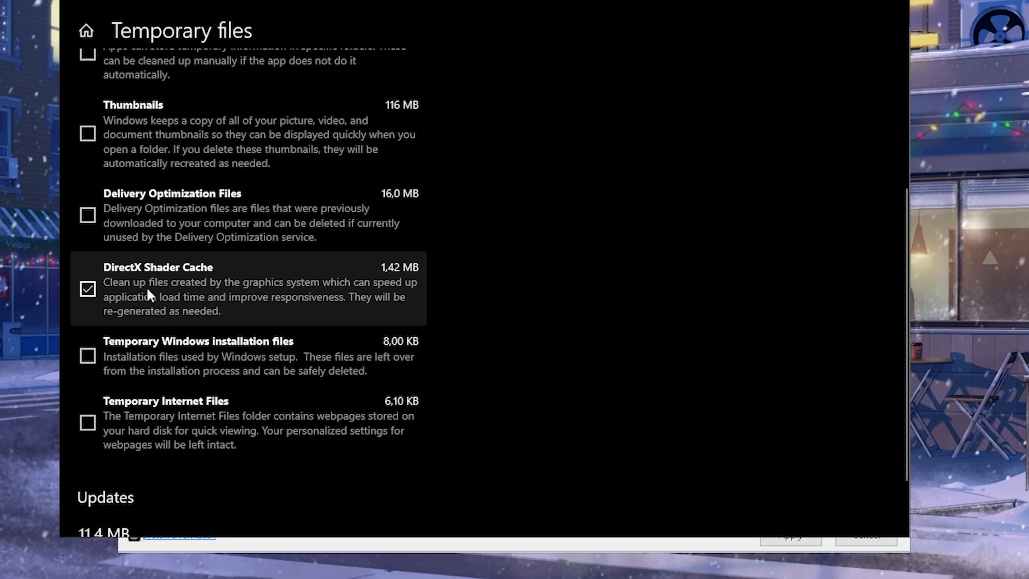
scroll(151, 290, up, 5)
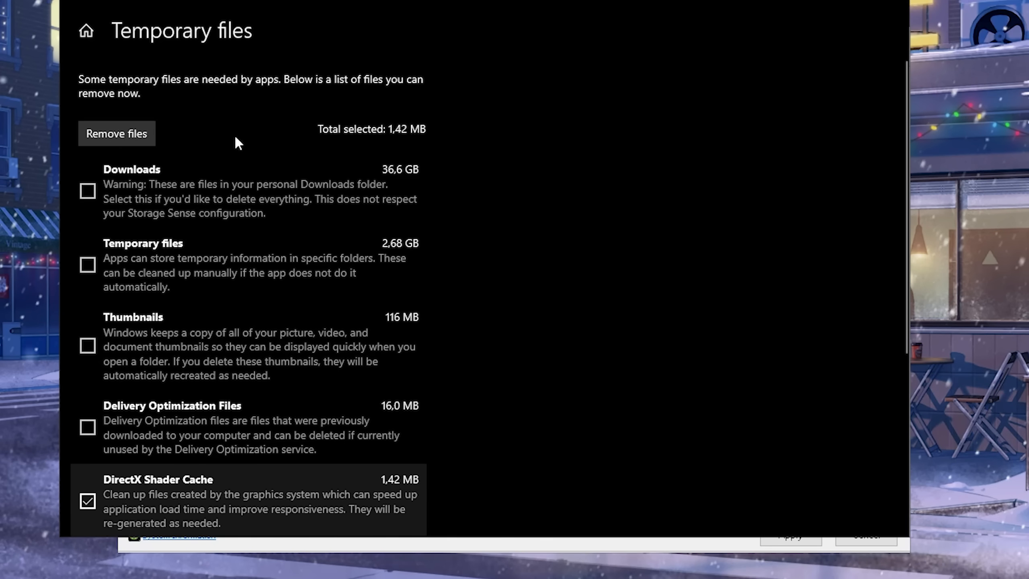
scroll(482, 241, down, 5)
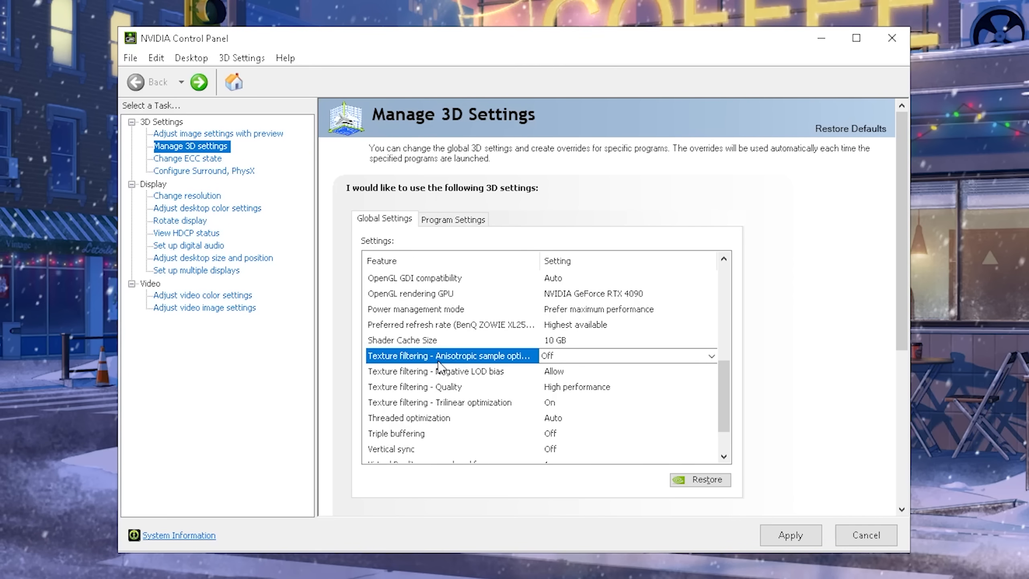
Toggle Anisotropic sample optimization On and back, leaving it Off
click(570, 359)
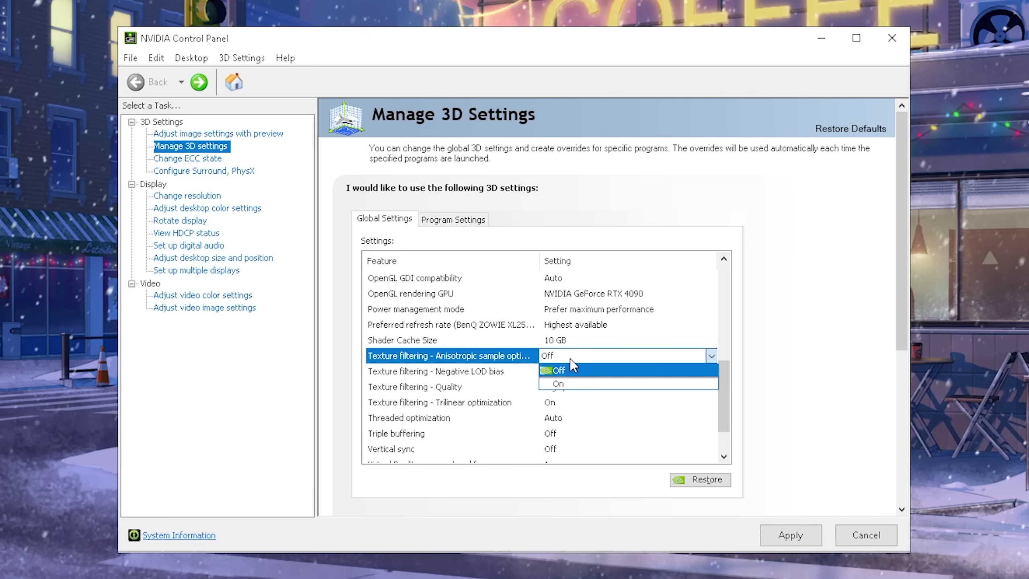
click(564, 384)
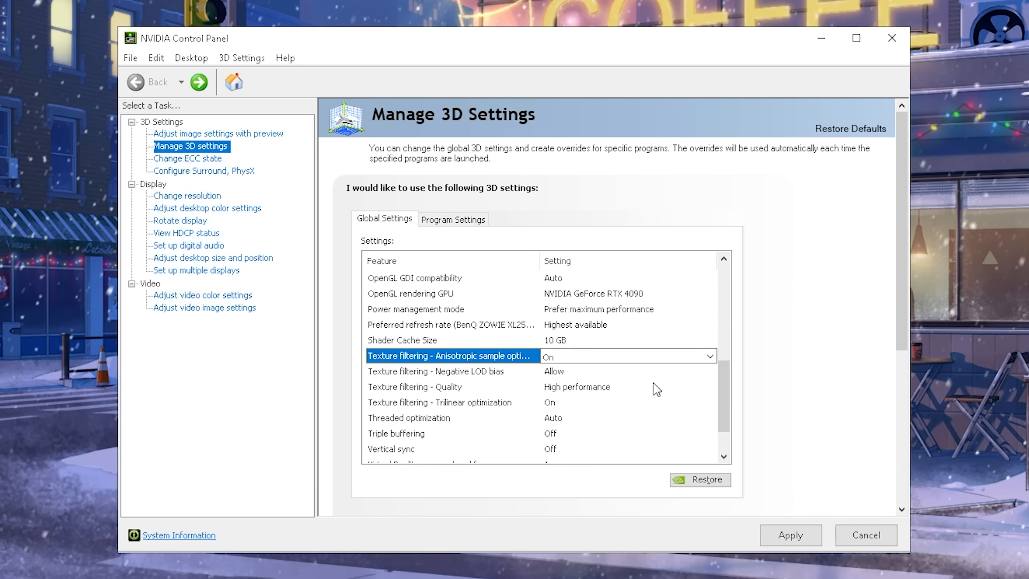
click(533, 363)
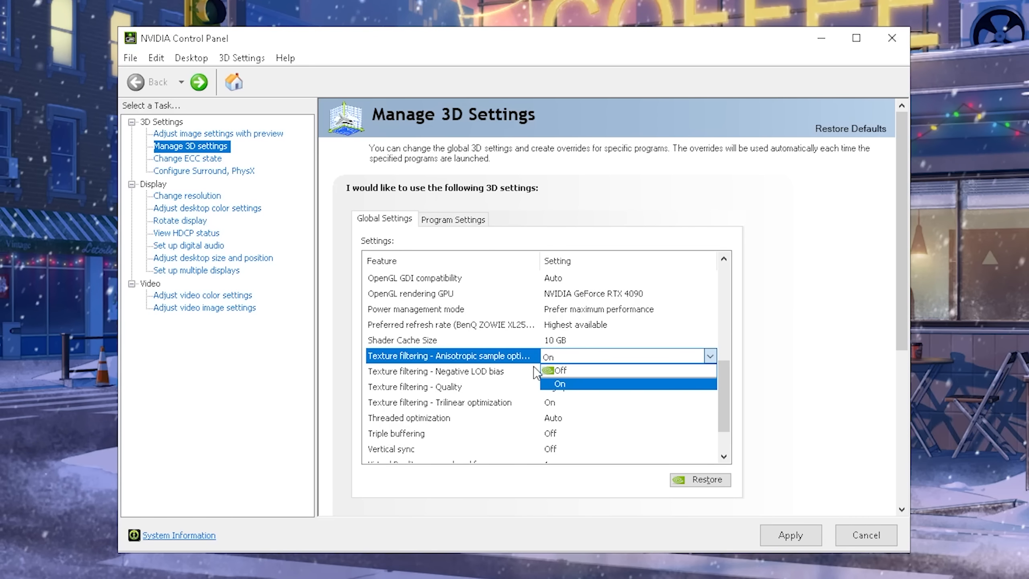
click(568, 386)
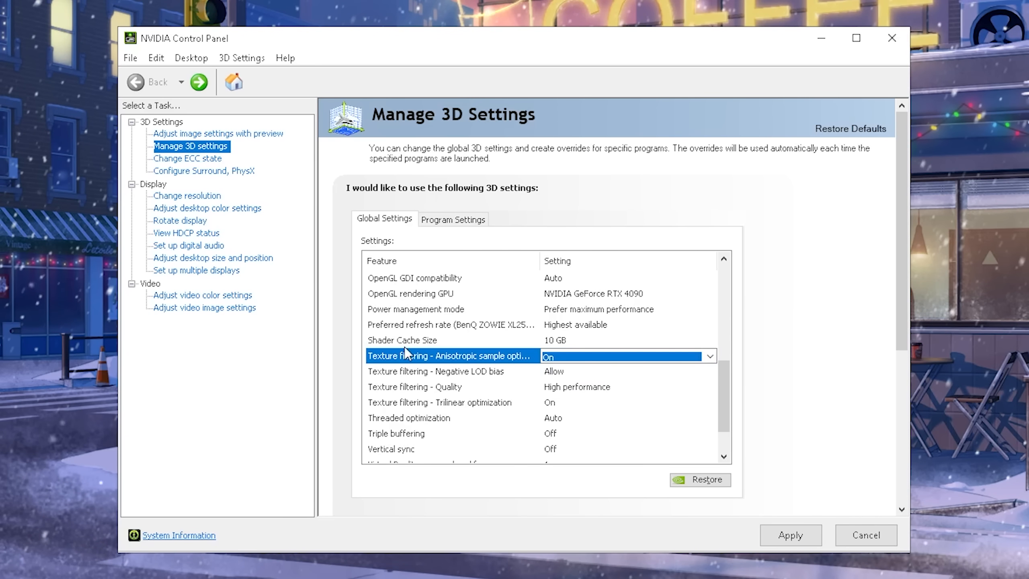
click(554, 357)
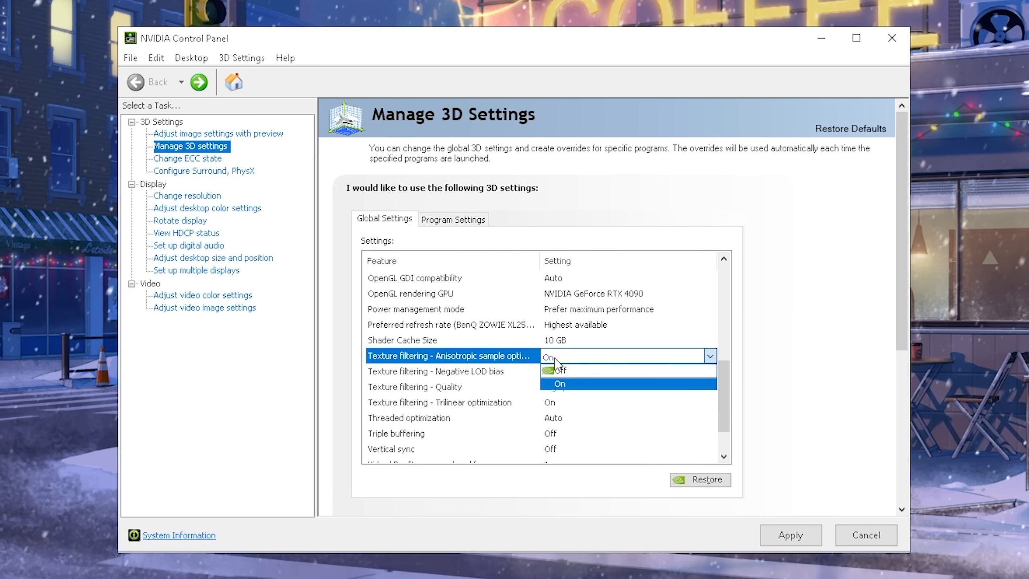
key(Up)
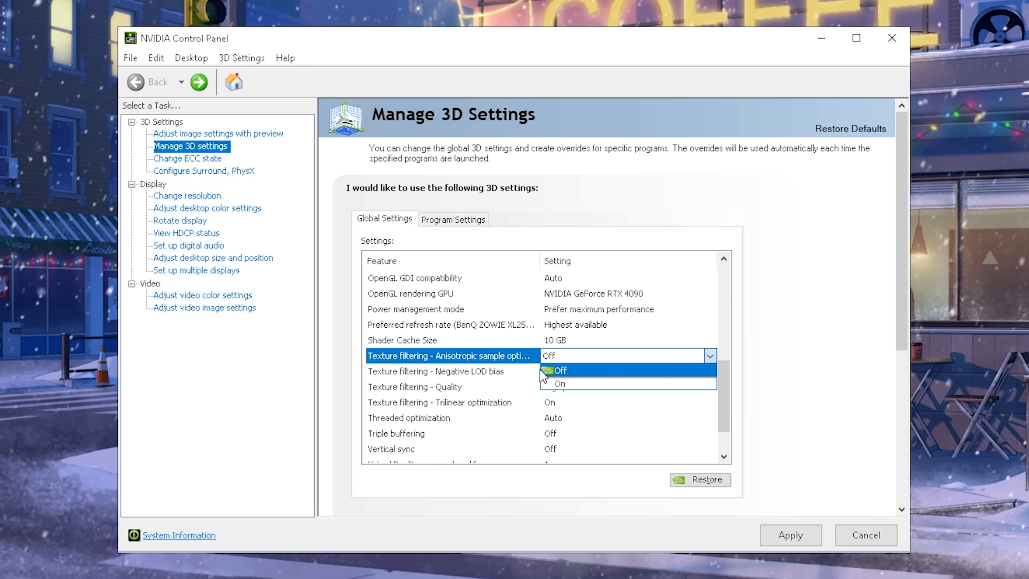
click(577, 369)
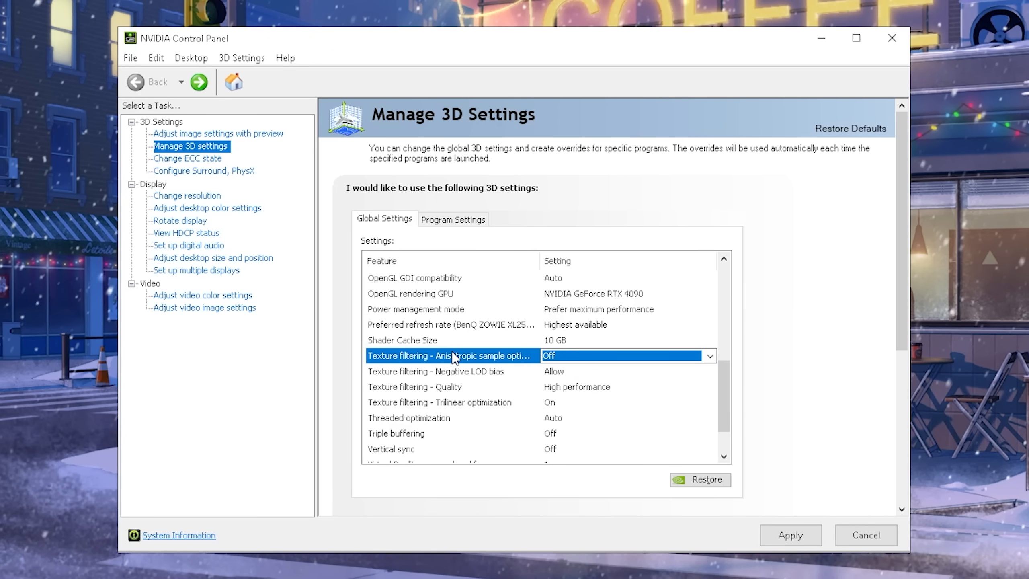
click(563, 356)
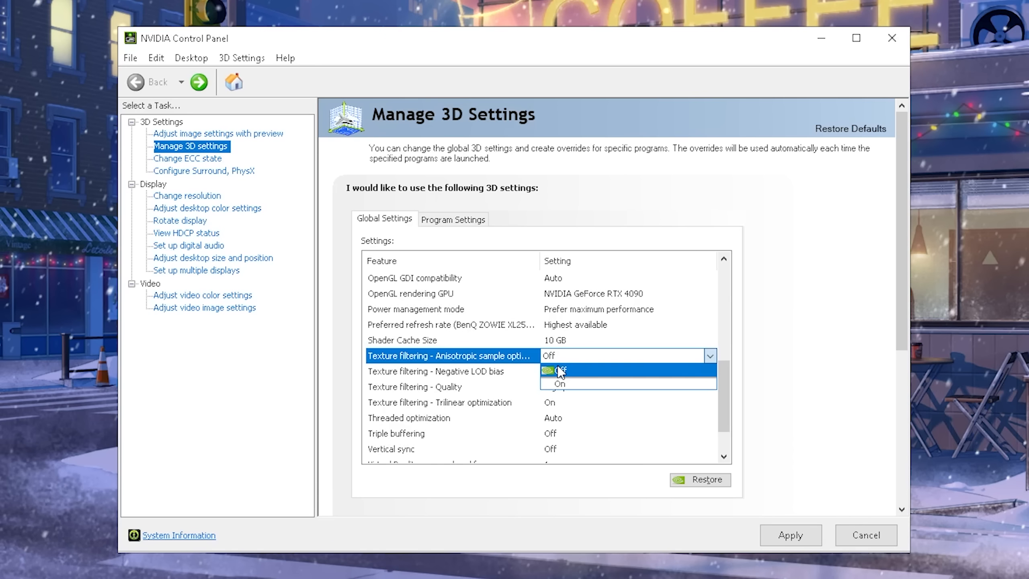
click(563, 368)
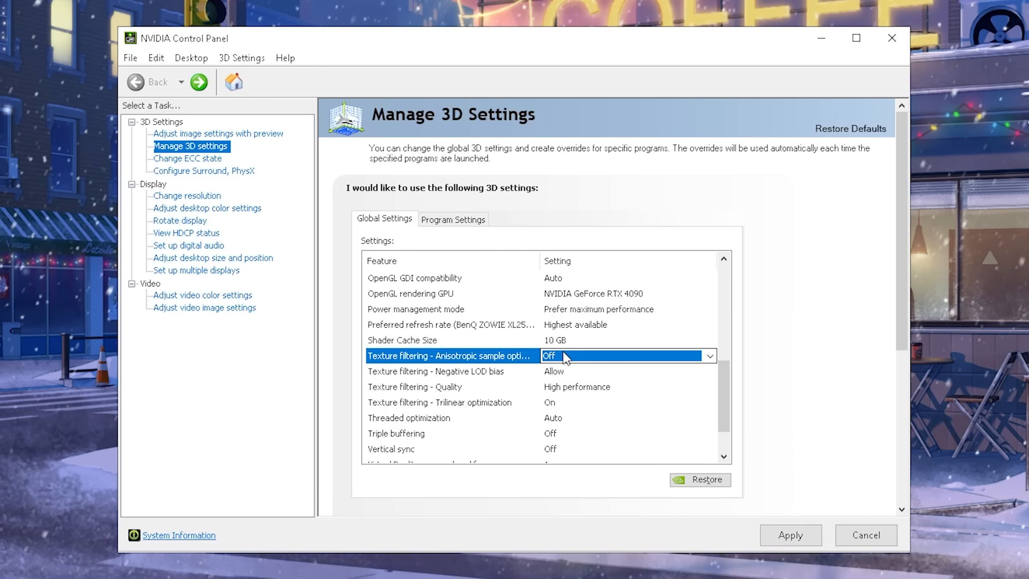
Keep Texture filtering - Negative LOD bias at Allow after reviewing its choices
click(486, 371)
click(557, 371)
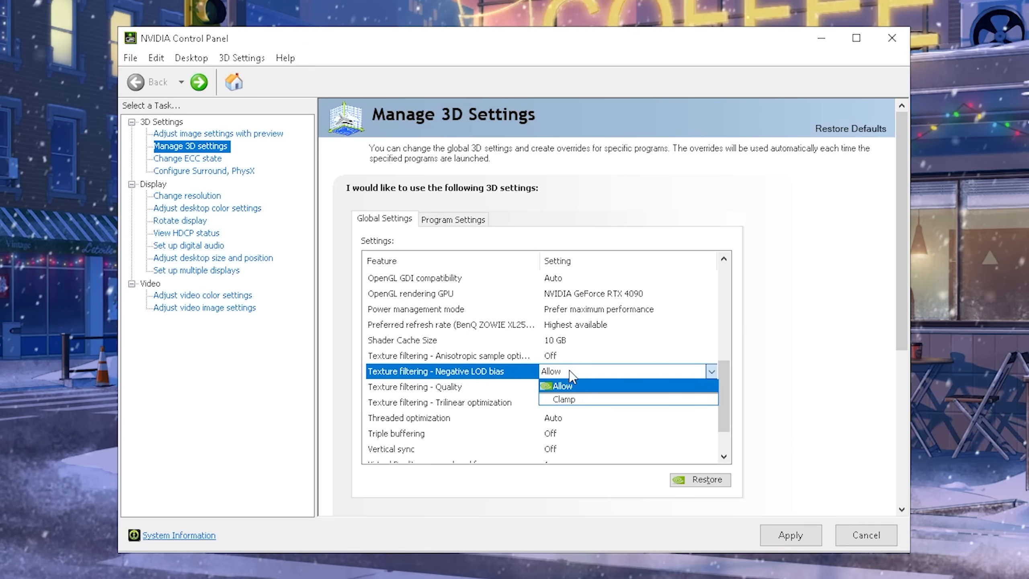
click(565, 375)
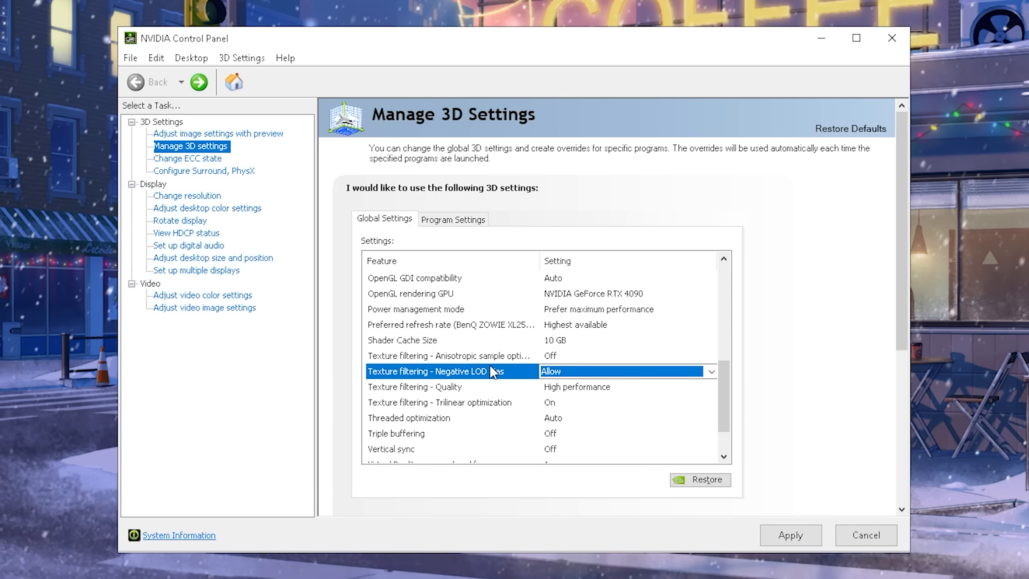
Set texture filtering quality to High performance in the global 3D settings
click(438, 387)
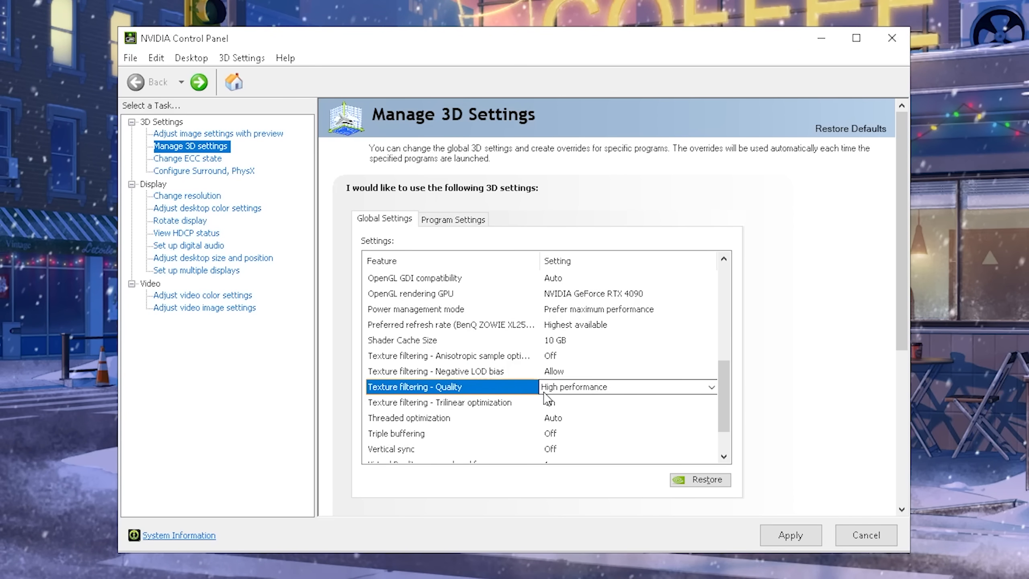
click(711, 387)
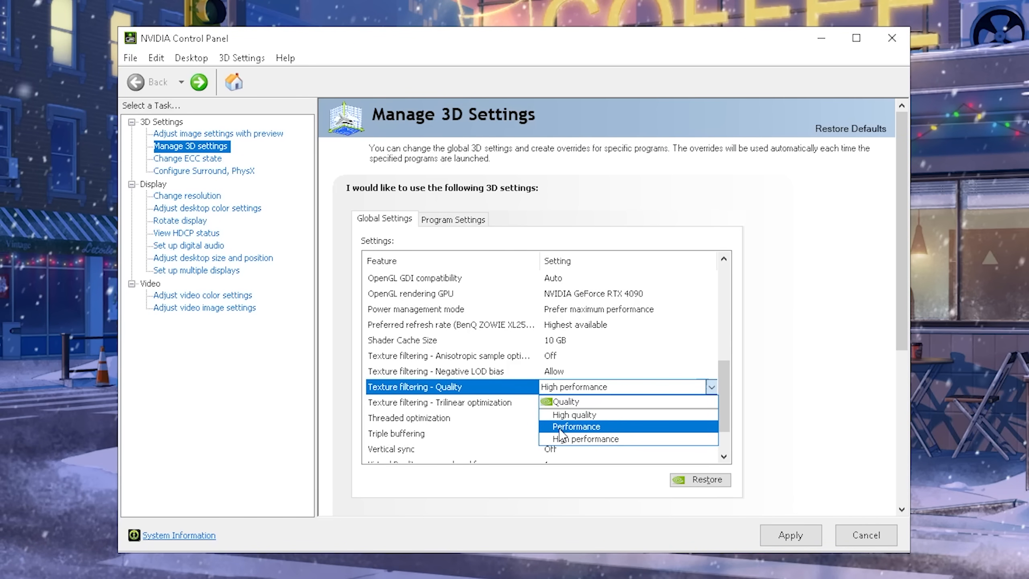
click(586, 440)
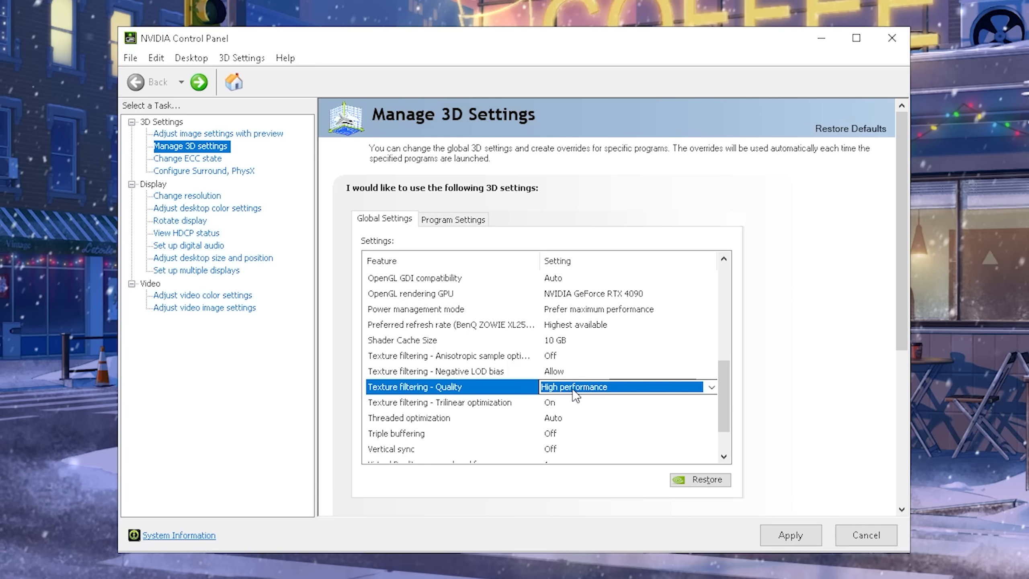
Keep Texture filtering - Trilinear optimization set to On after reviewing its choices
click(575, 402)
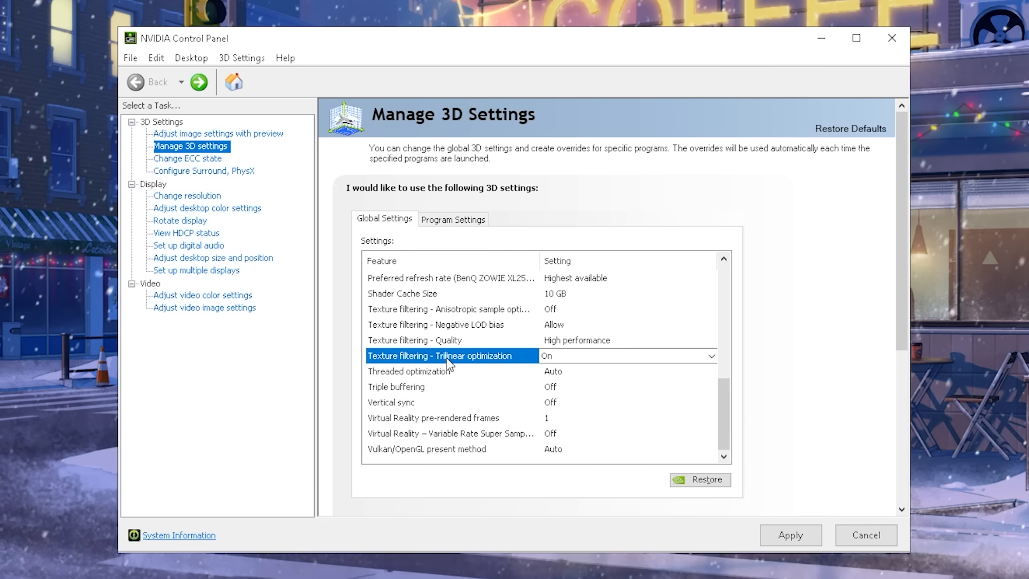
click(560, 359)
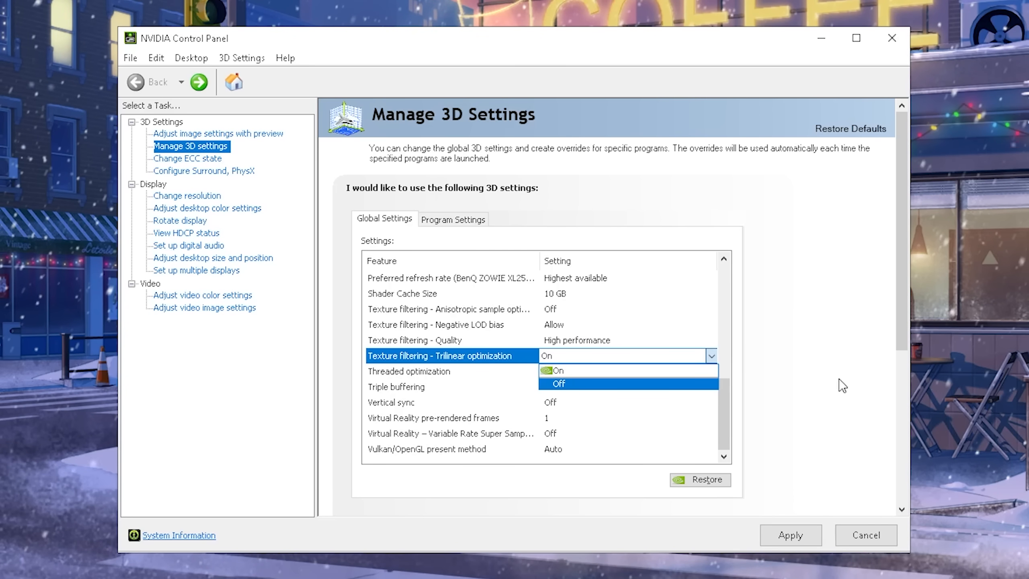
click(555, 371)
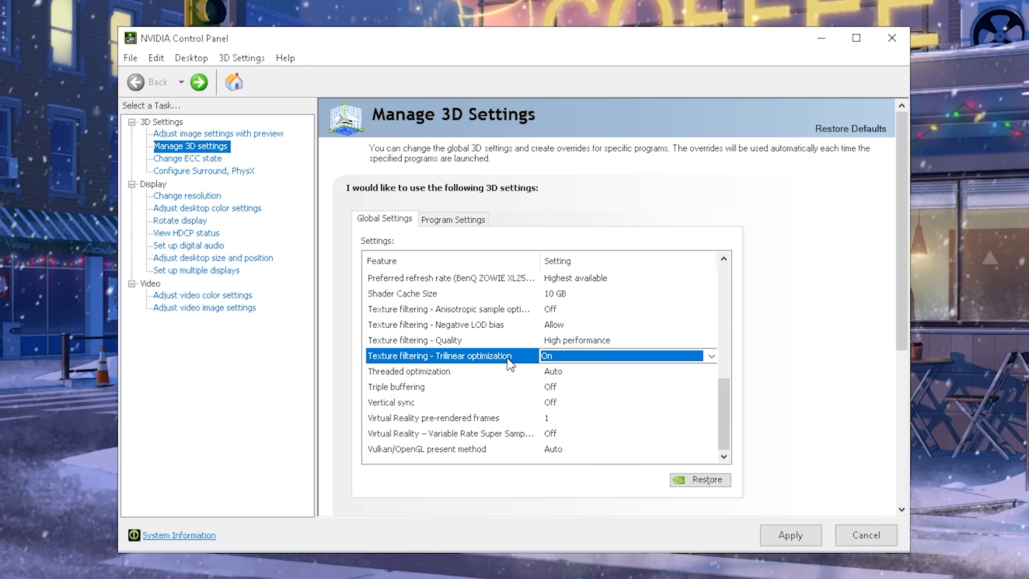
click(619, 356)
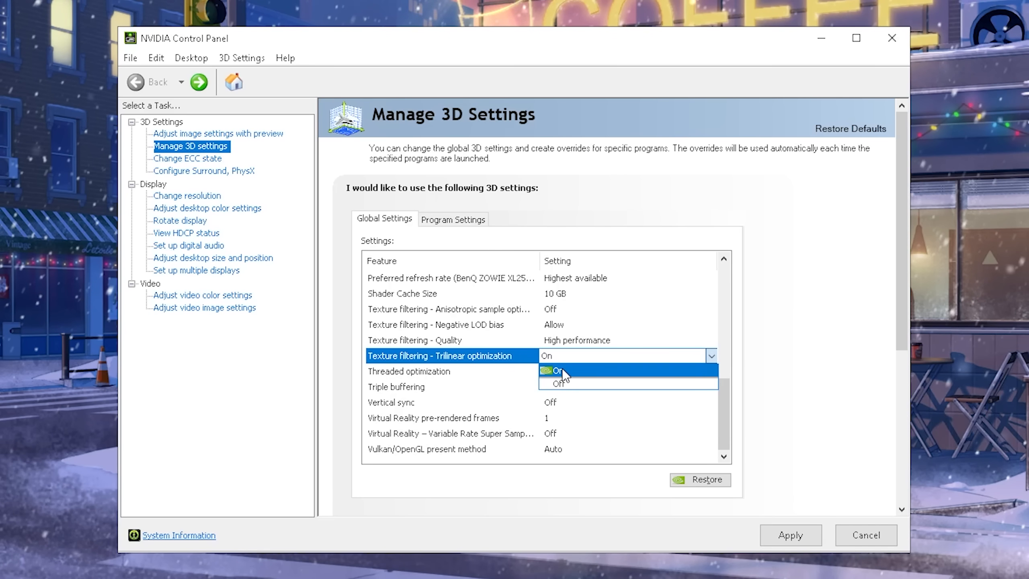
click(563, 370)
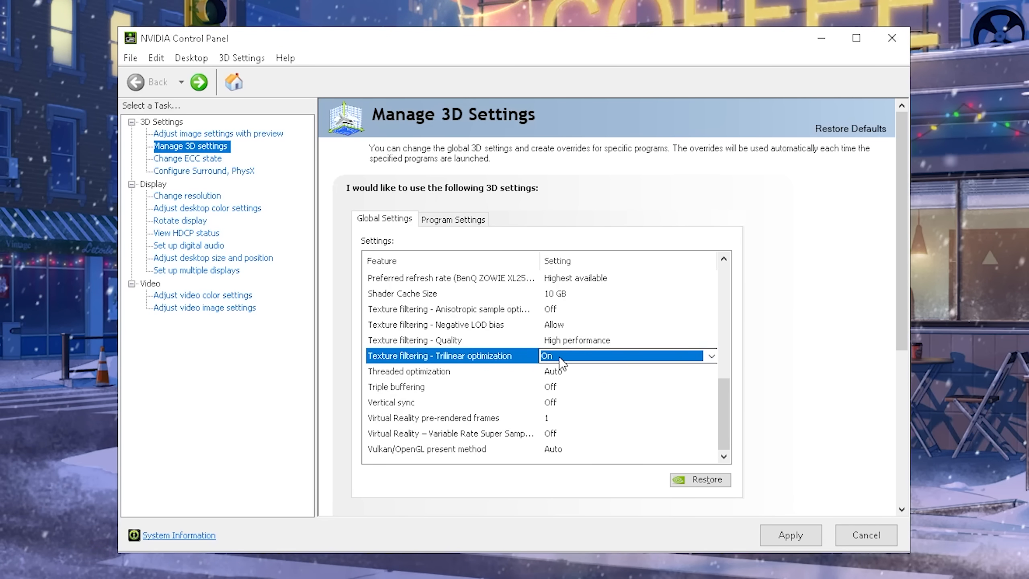
Leave Threaded optimization at Auto after reviewing its choices
click(424, 372)
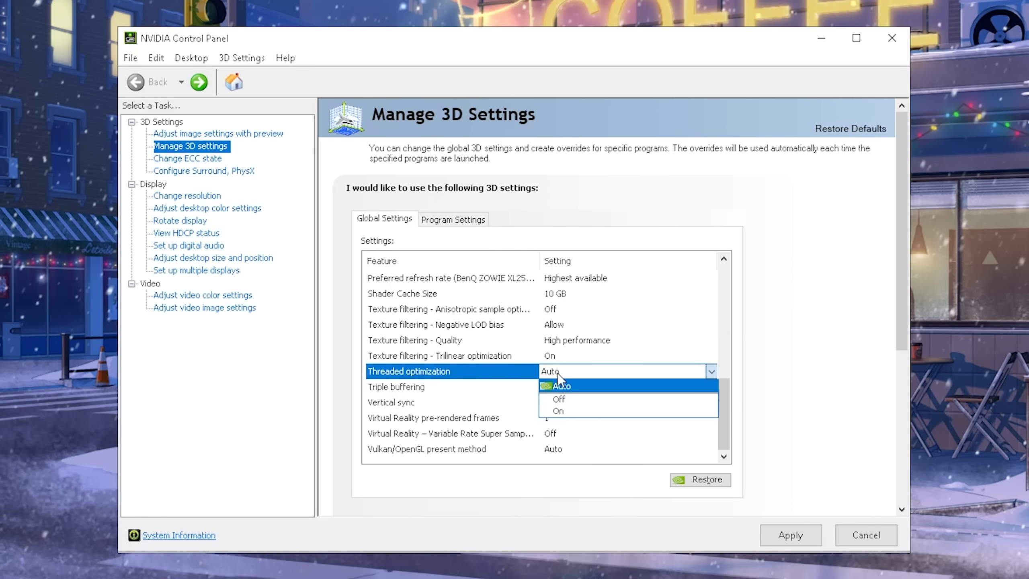
click(563, 388)
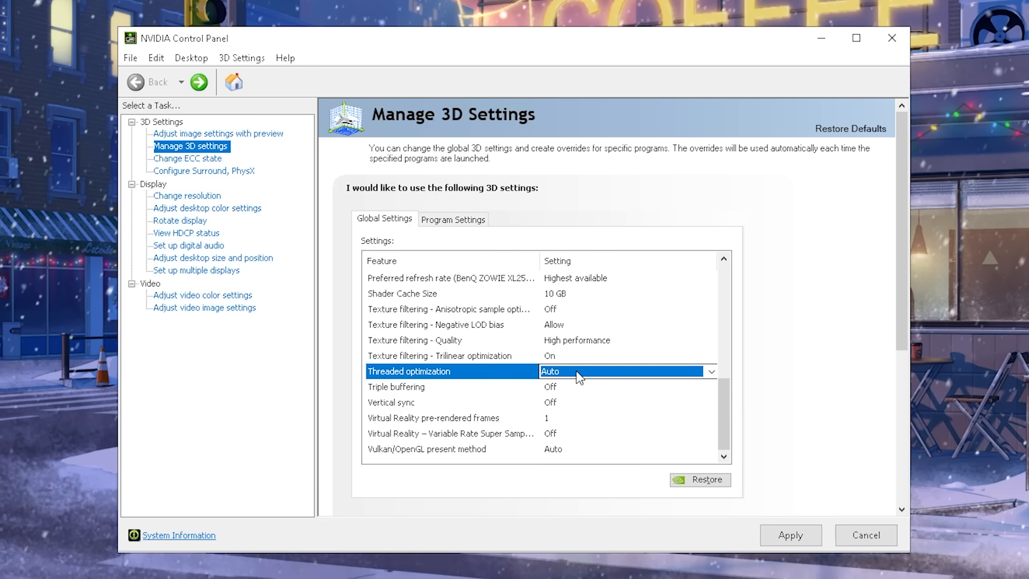
click(576, 370)
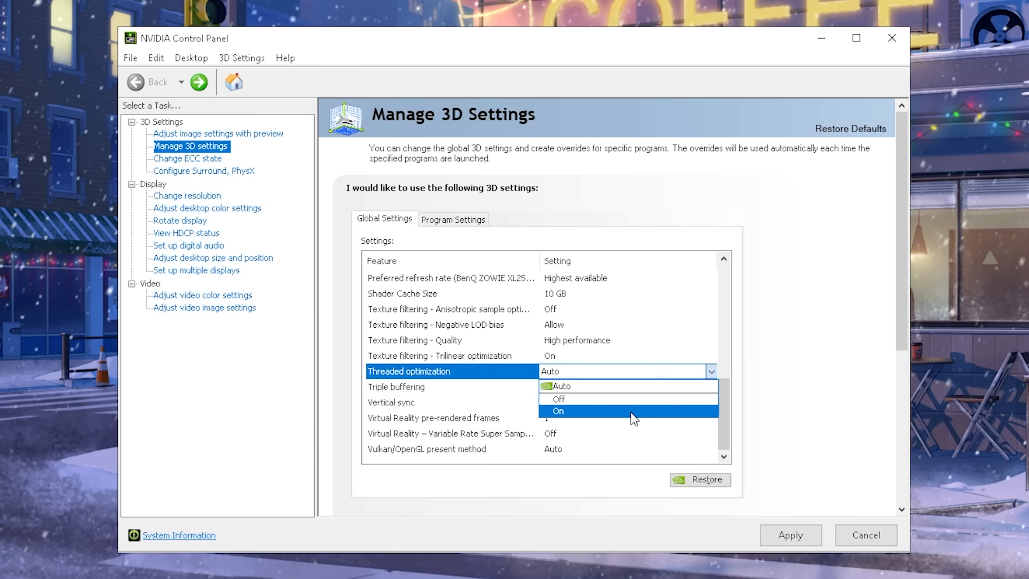
click(568, 387)
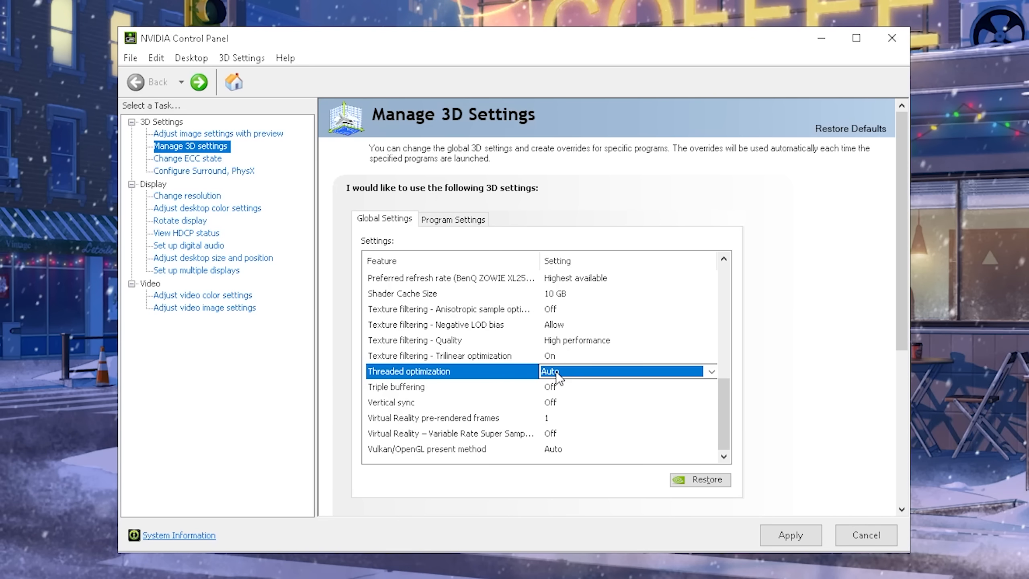
click(414, 388)
Keep Triple buffering set to Off
click(411, 402)
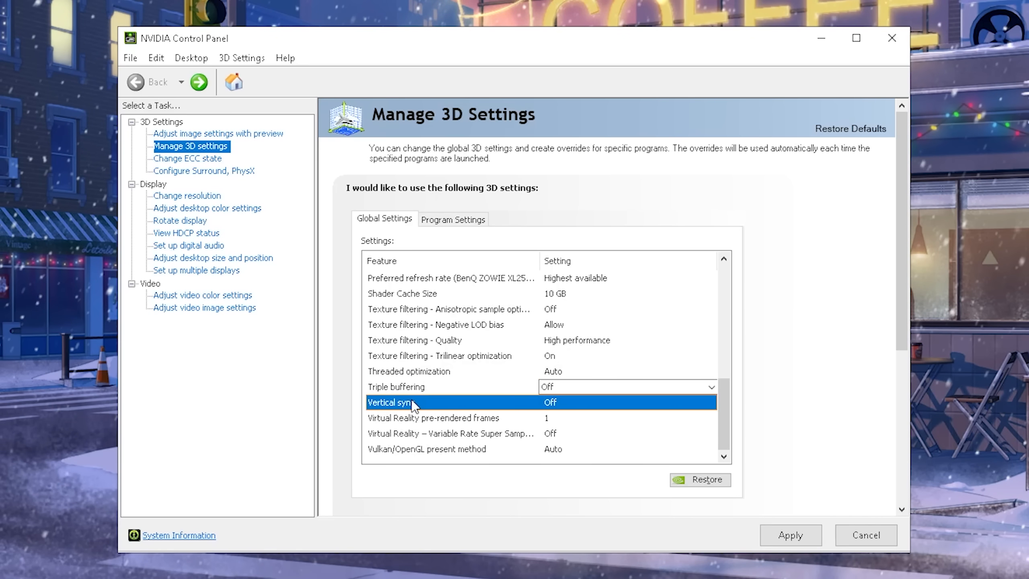
click(562, 386)
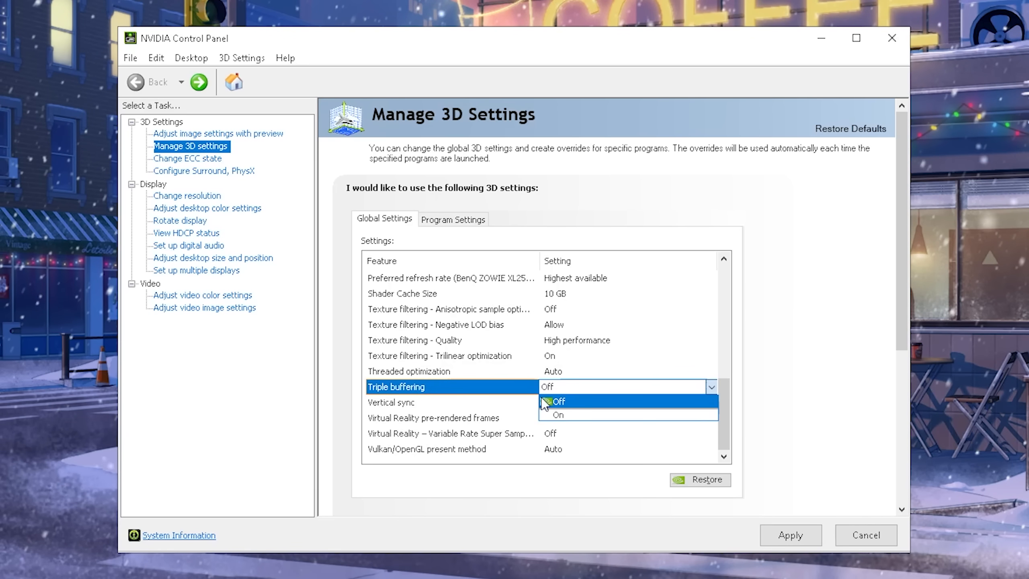
click(550, 399)
Keep Vertical sync Off and apply the global 3D settings changes
click(496, 402)
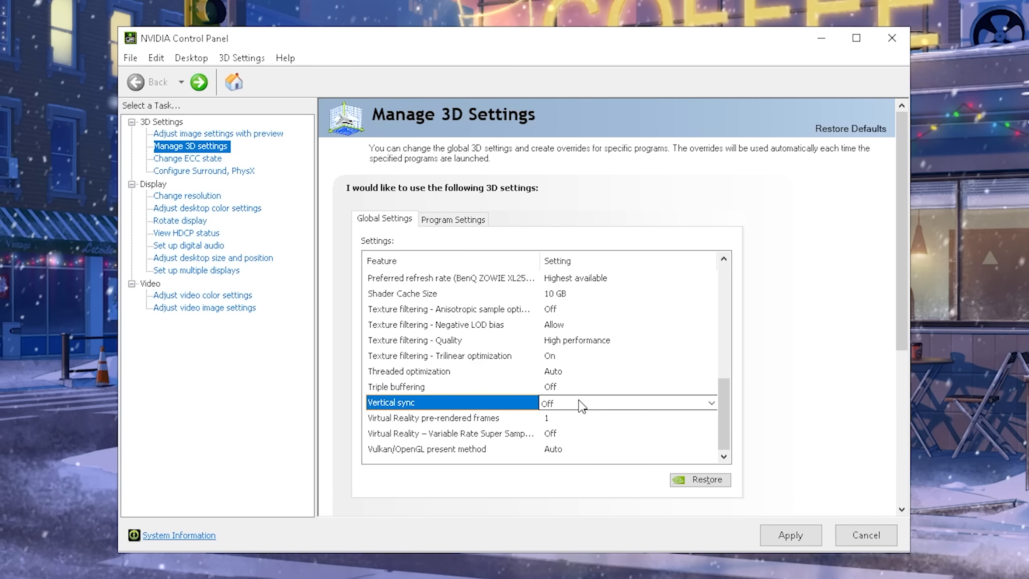
click(556, 404)
click(562, 432)
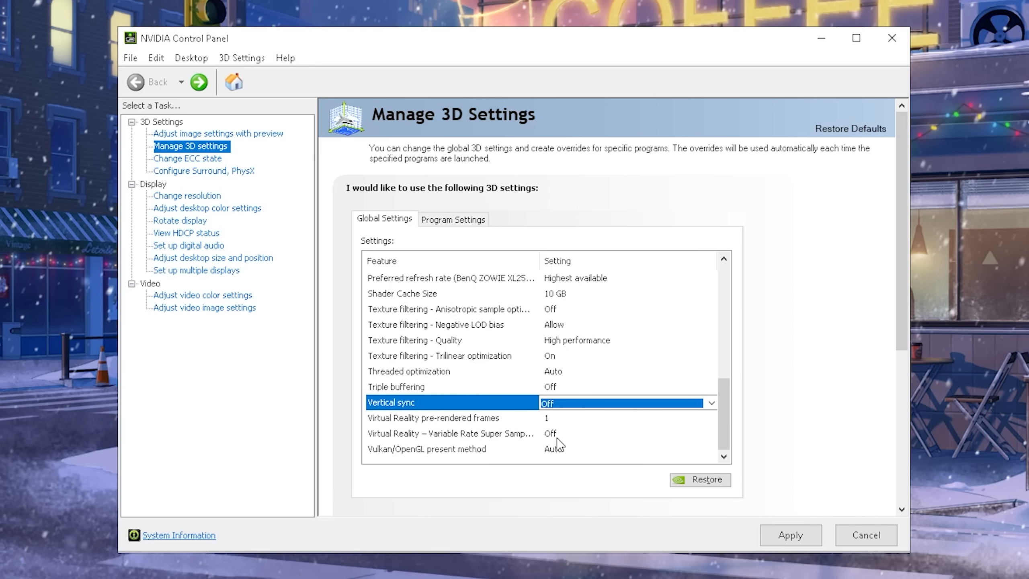
click(790, 534)
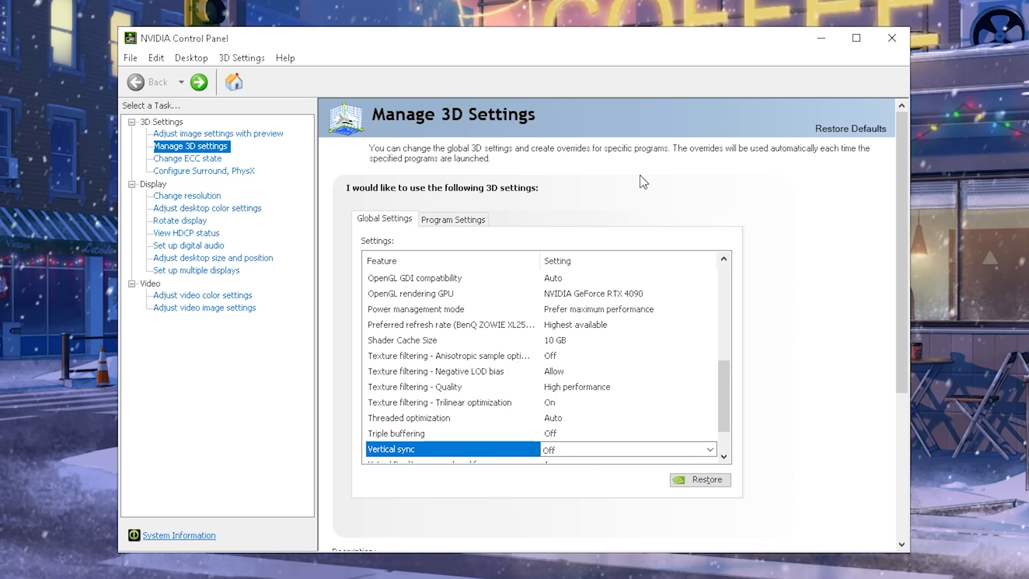
scroll(558, 322, down, 5)
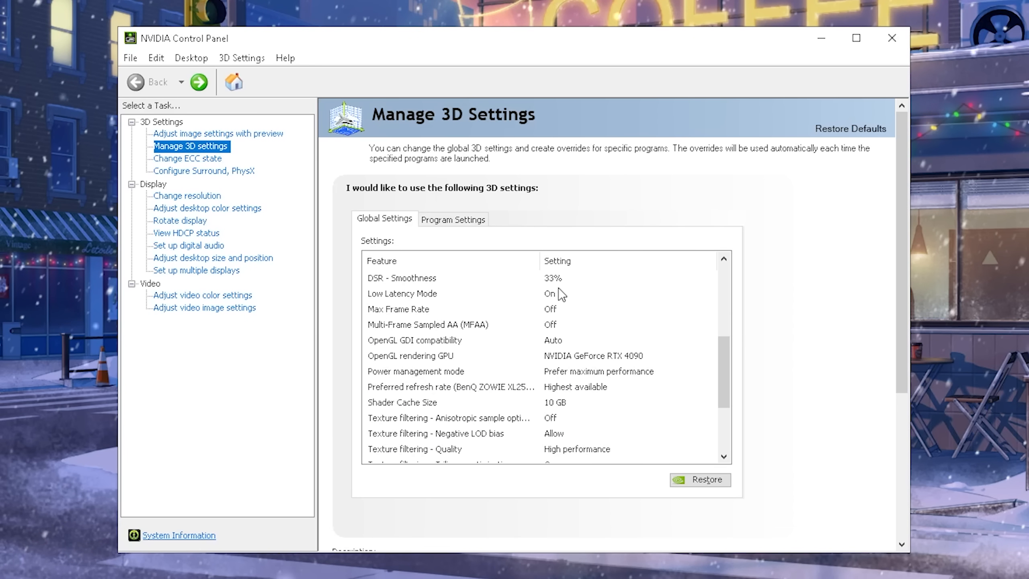
scroll(556, 345, down, 5)
On Change Resolution, keep the BenQ display at 1920 × 1080 with 240Hz, then go to desktop colour settings
click(187, 195)
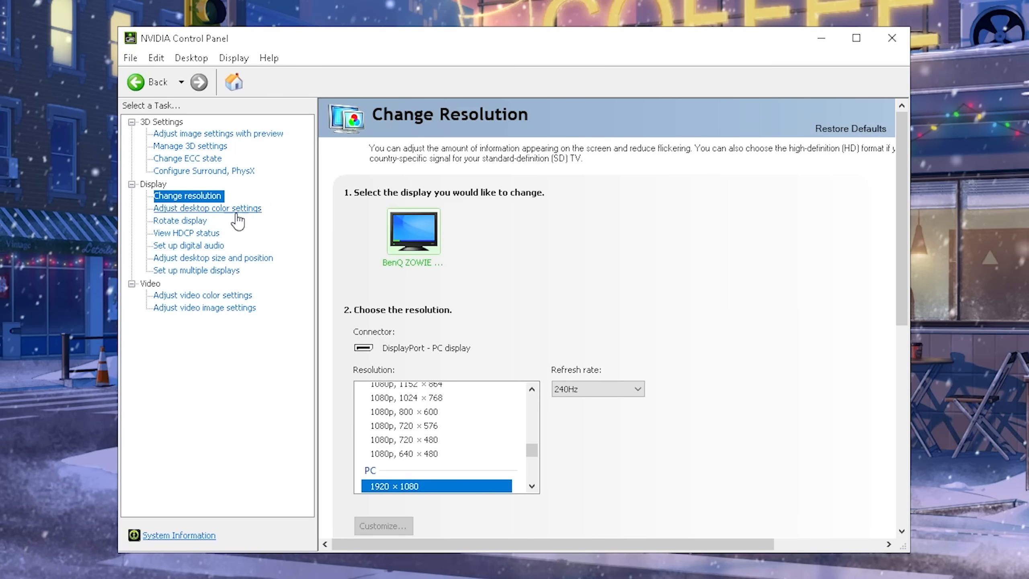
scroll(427, 434, down, 1)
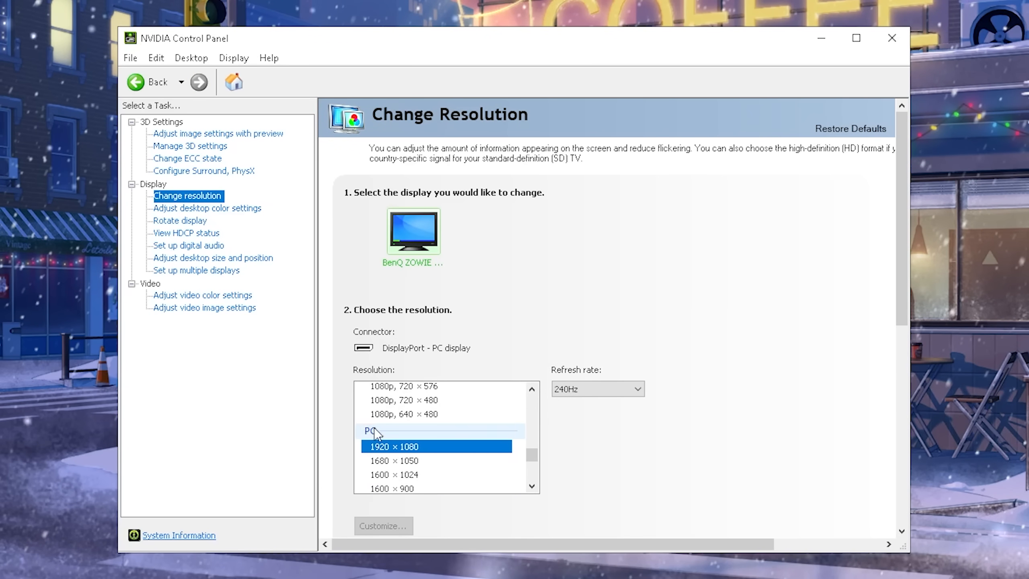
click(598, 388)
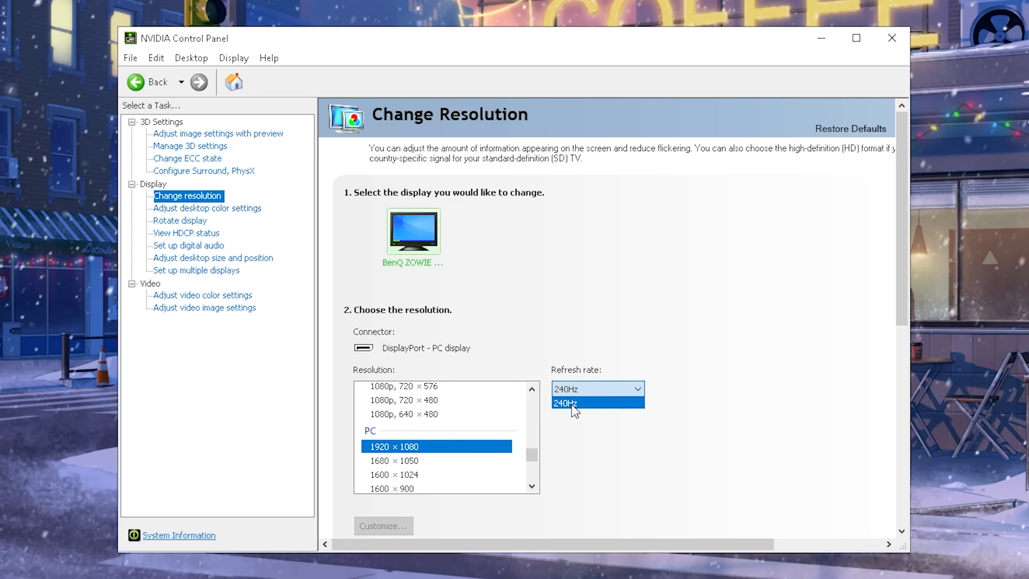
click(574, 404)
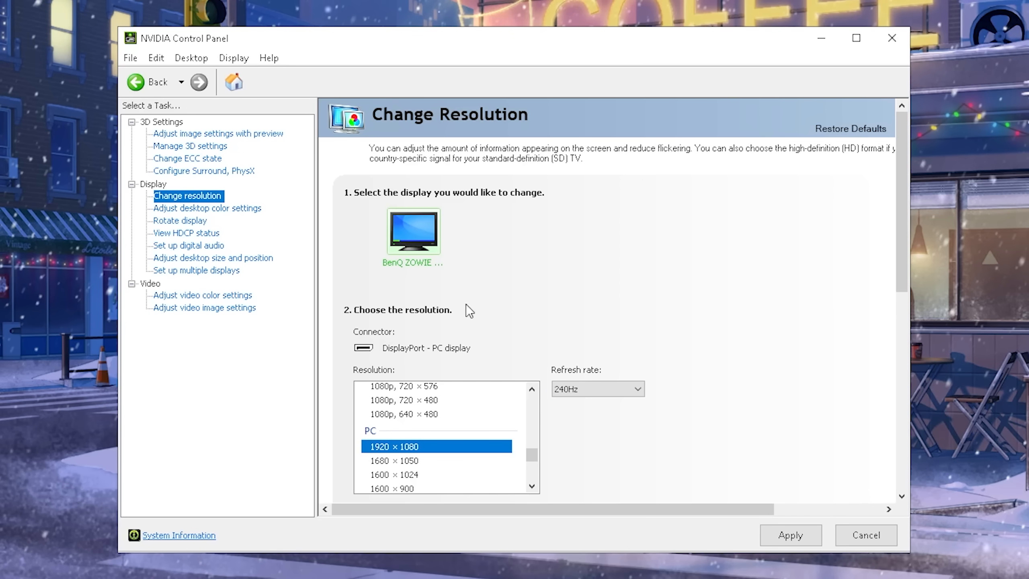
click(207, 207)
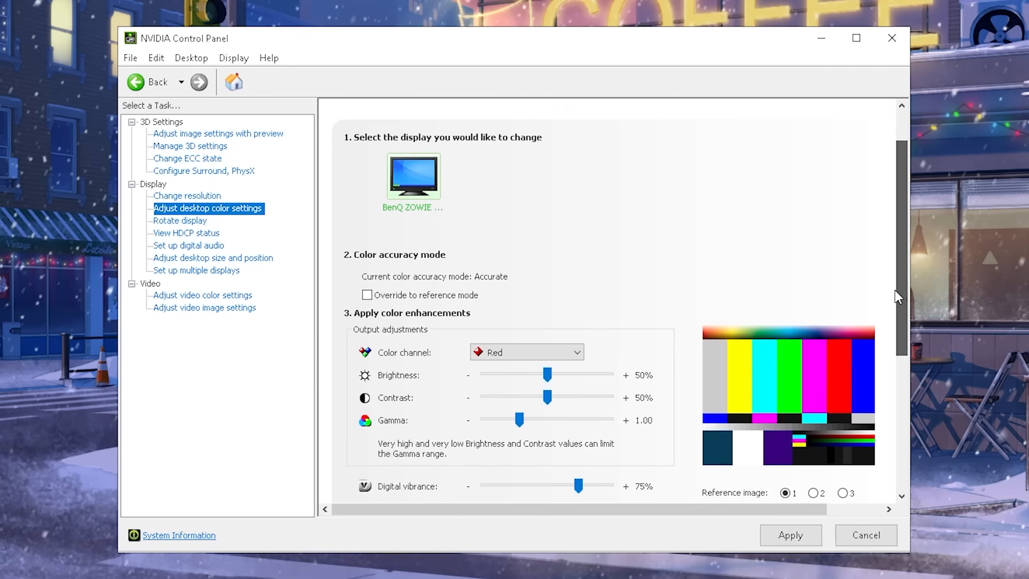
drag(902, 242, 902, 337)
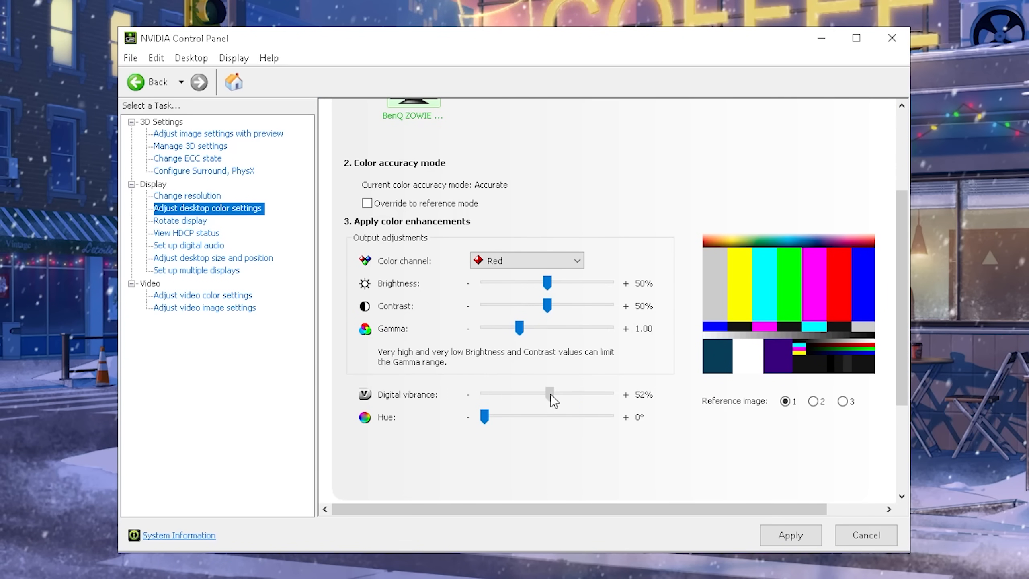
Raise desktop Digital vibrance to 75%, then go to the video colour settings page
drag(550, 394, 582, 390)
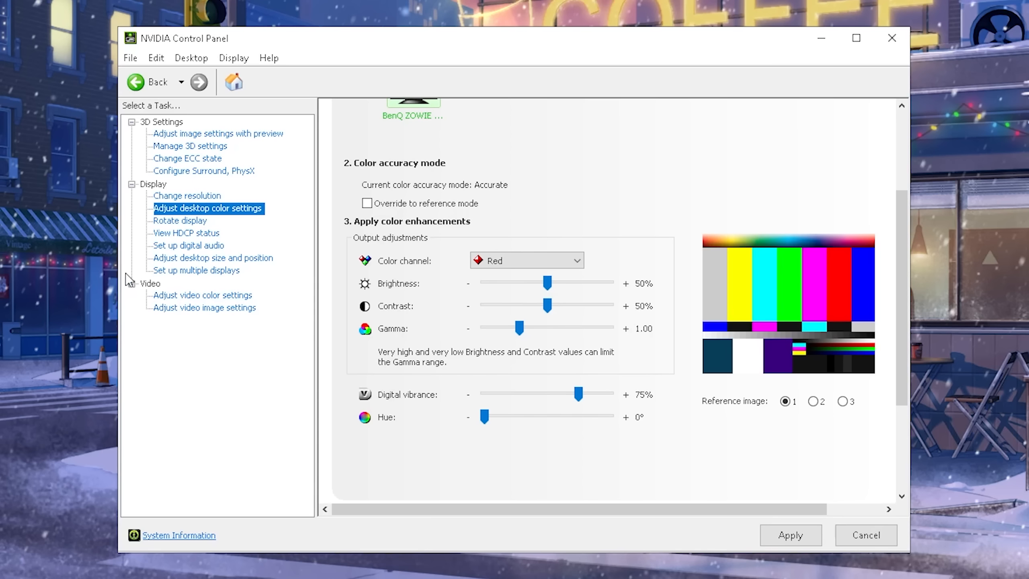
click(202, 295)
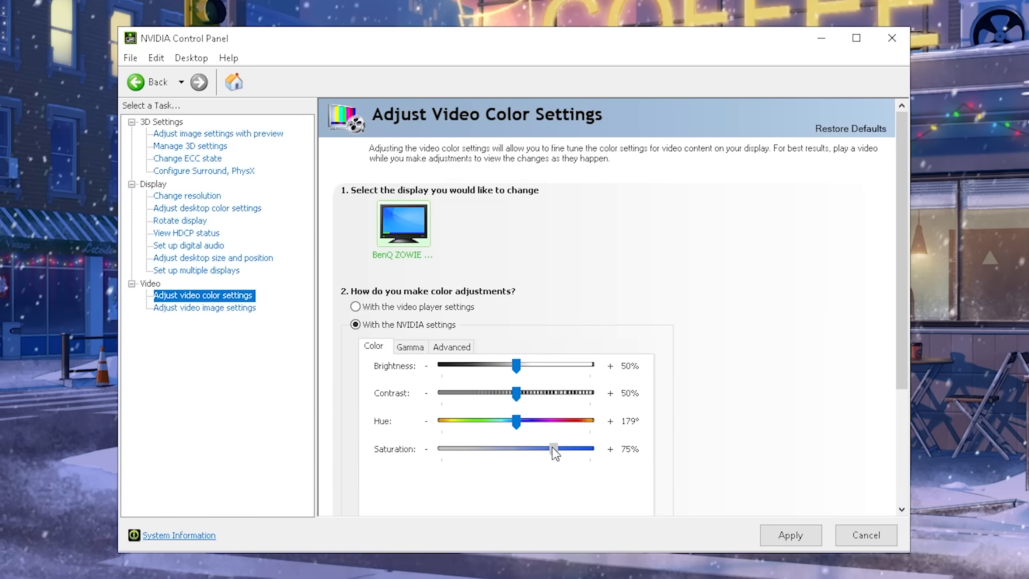
Set video Saturation to 75%, apply it and confirm Yes in the Apply Changes dialog
drag(517, 449, 553, 449)
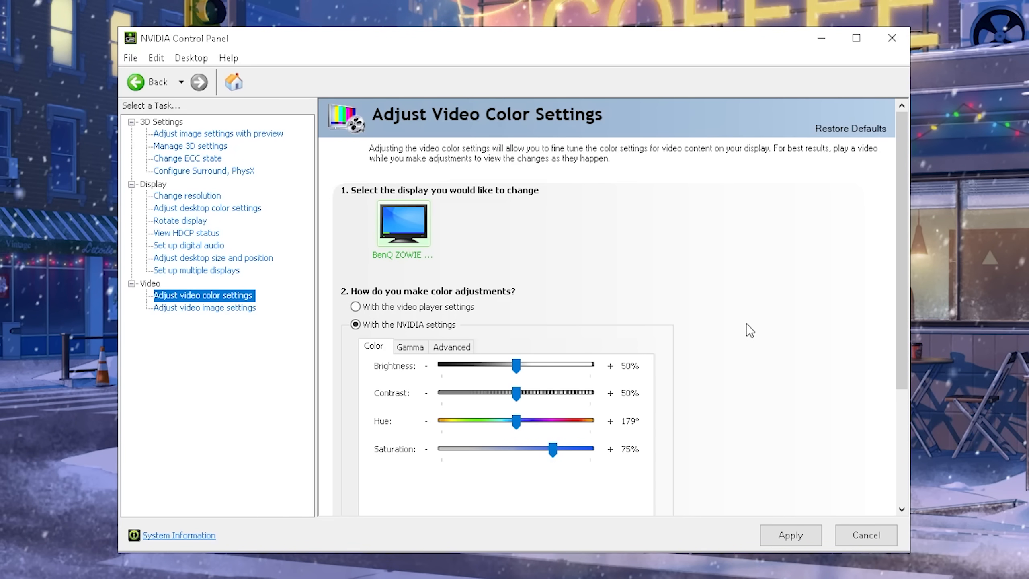
click(791, 535)
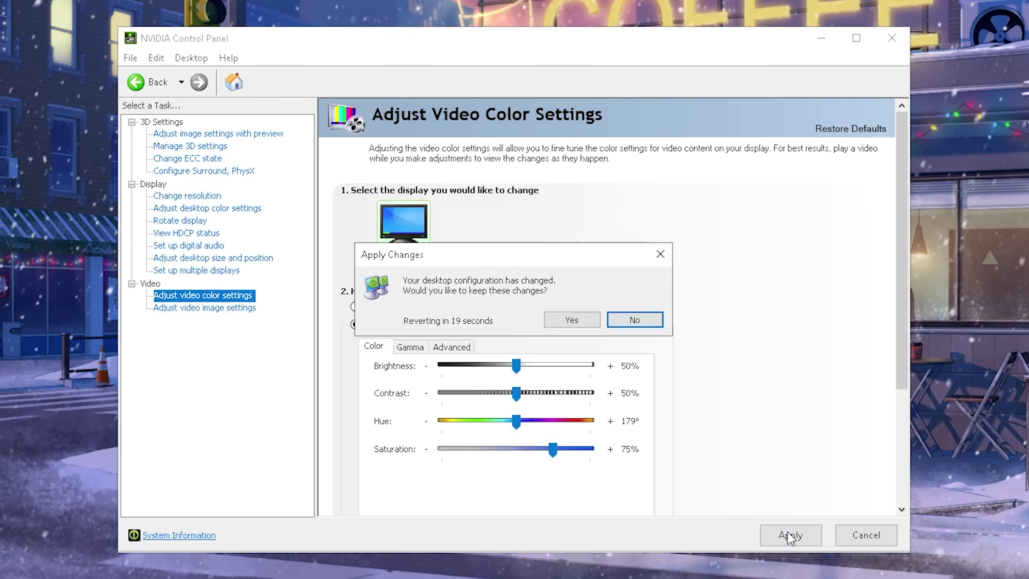
click(559, 319)
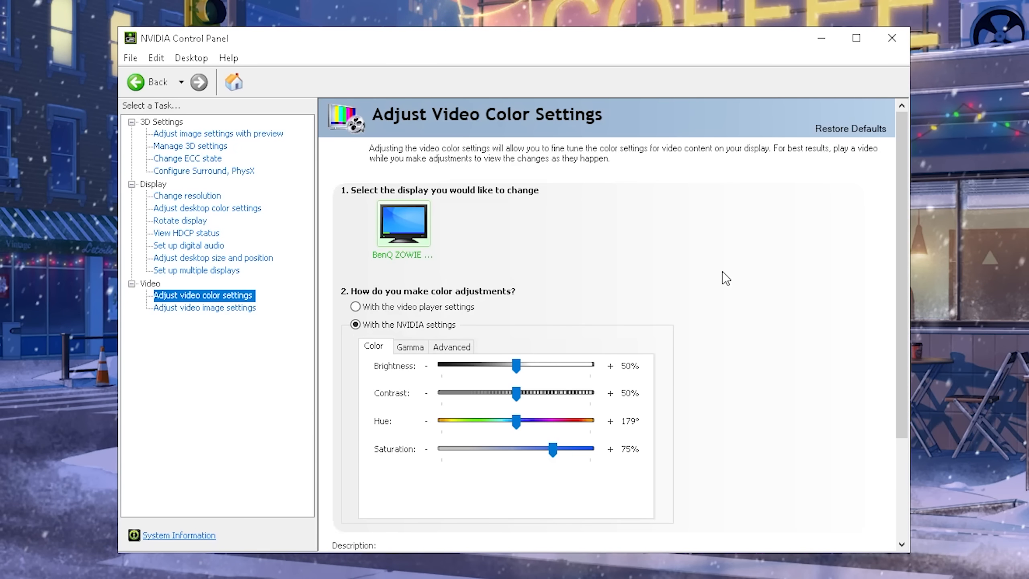